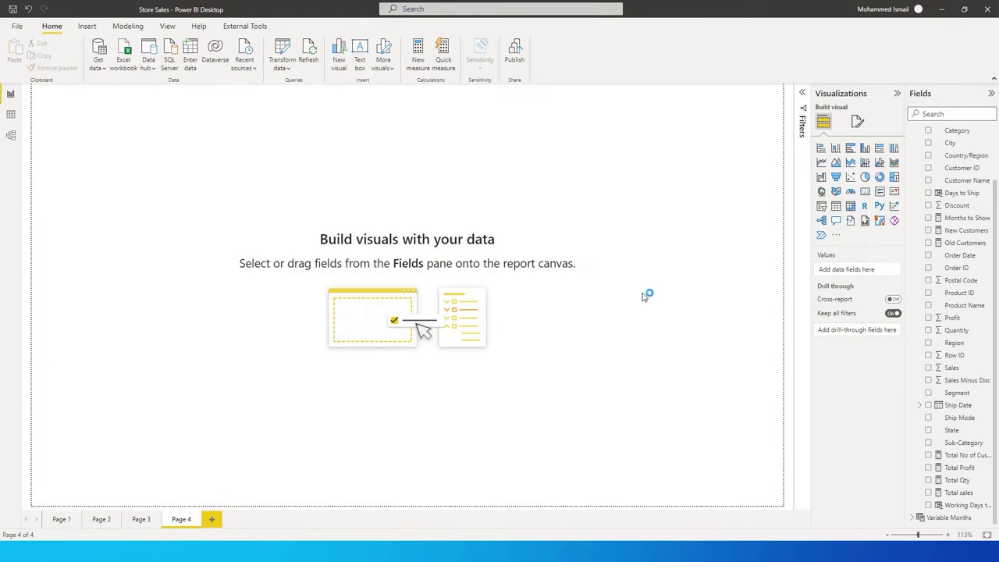
# Set the report page's wallpaper color to hex #394654
pyautogui.click(858, 124)
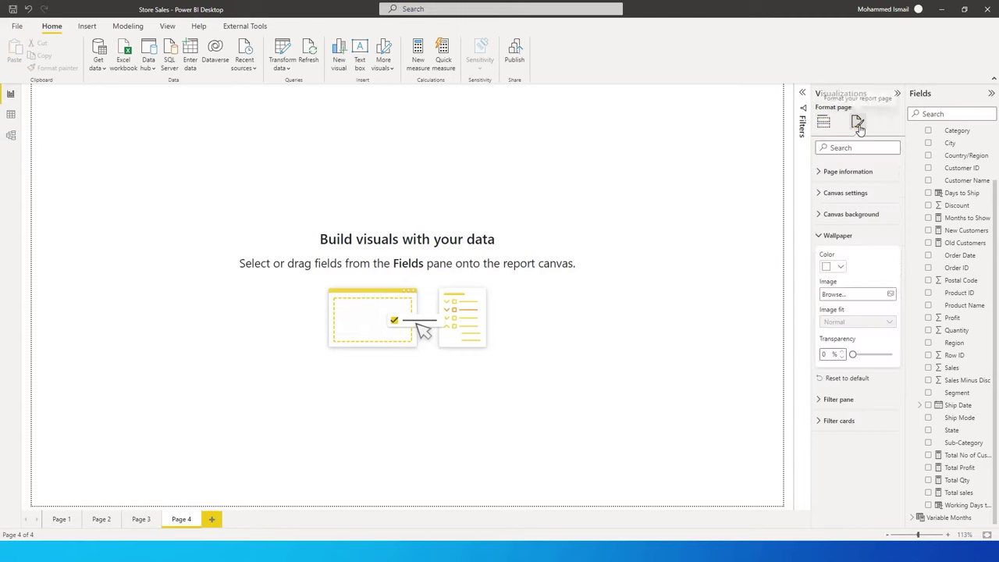
pyautogui.click(839, 268)
pyautogui.click(861, 448)
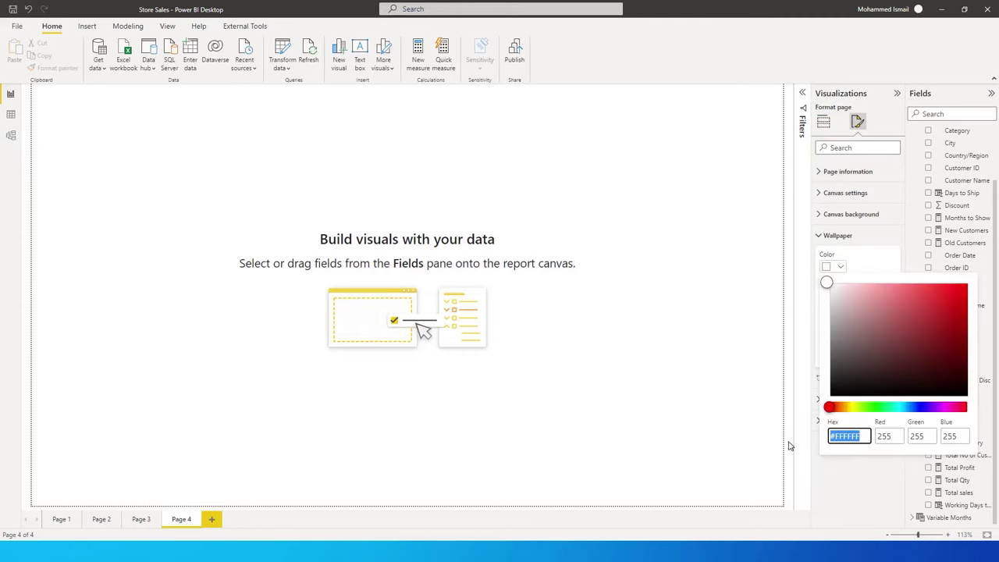
pyautogui.write('#394654')
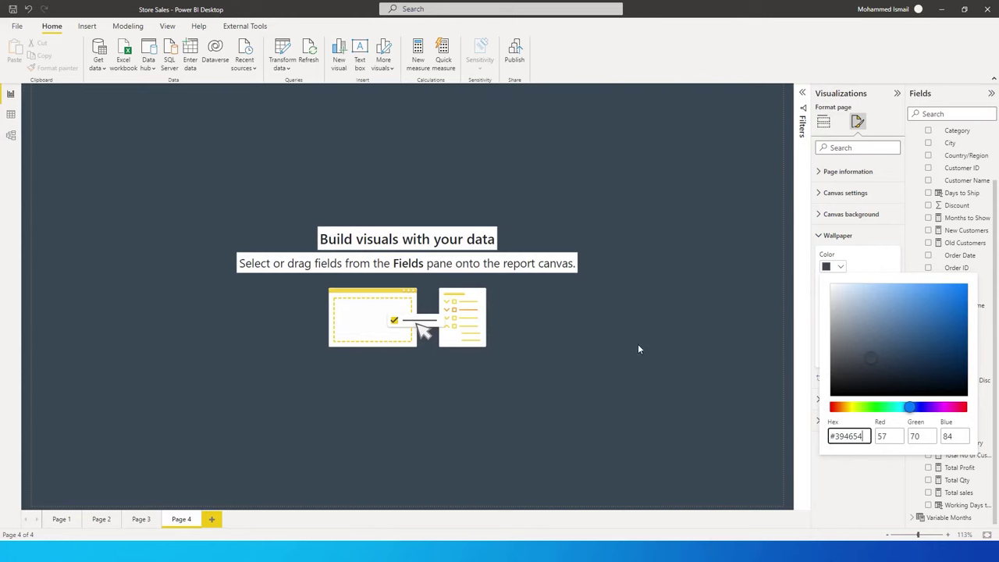
pyautogui.click(637, 297)
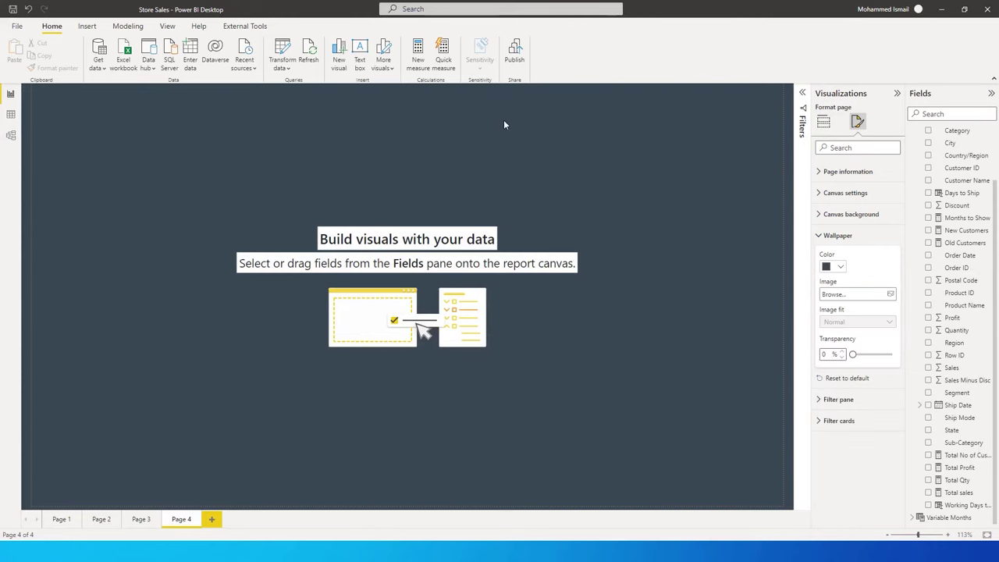
pyautogui.click(831, 236)
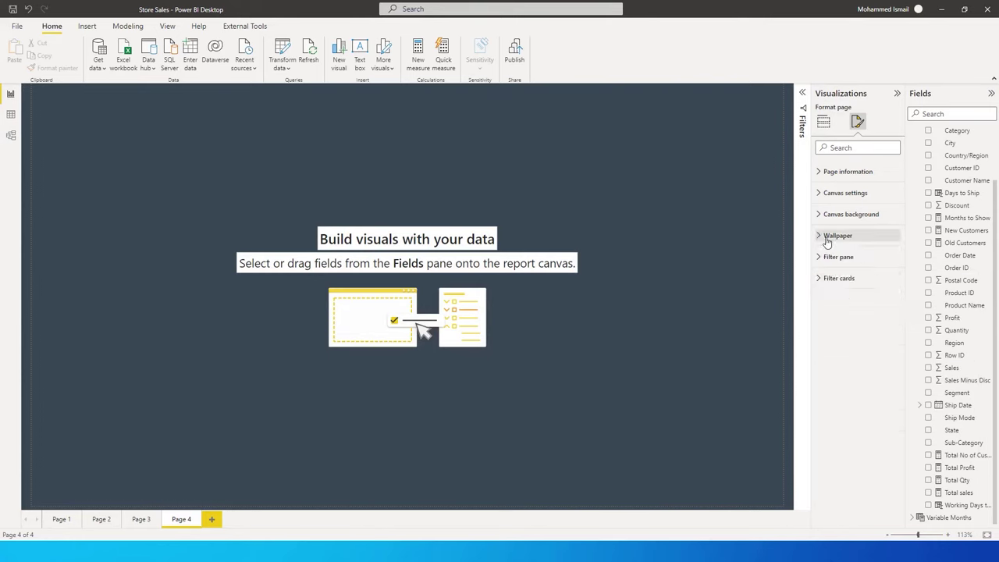
# Create a table visual with Segment and Total sales, and move it toward the middle of the canvas
pyautogui.click(215, 172)
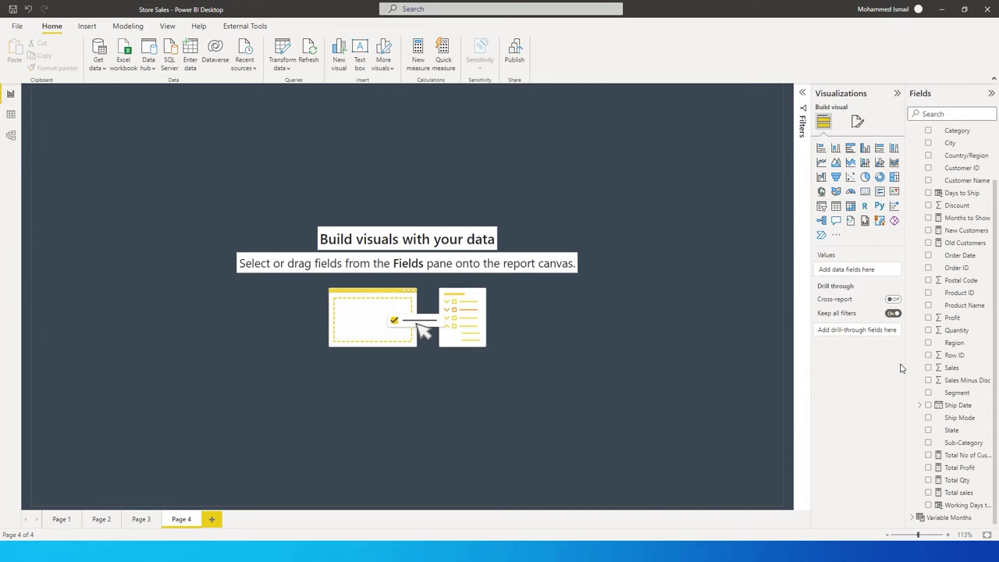
pyautogui.click(929, 393)
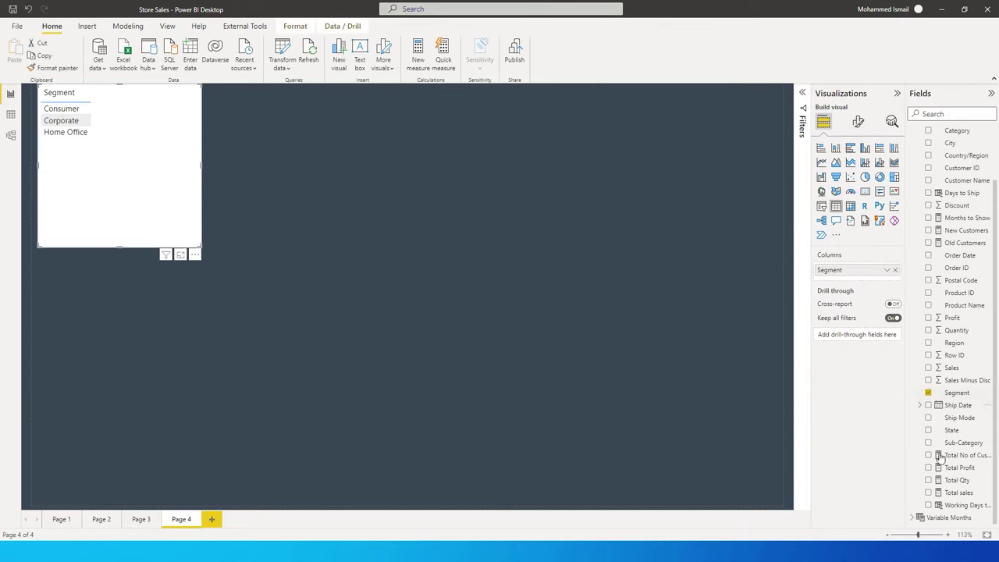
pyautogui.click(929, 493)
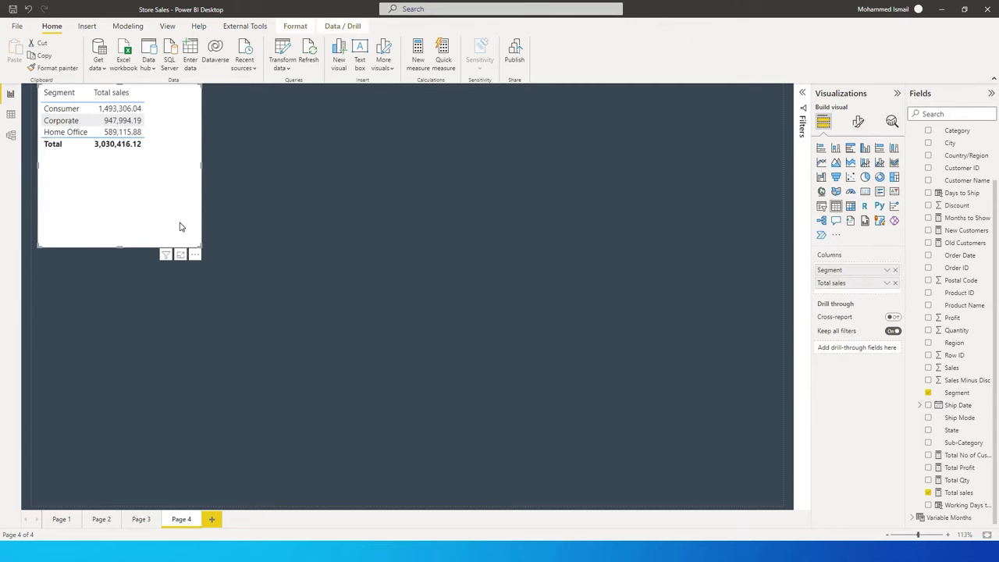
pyautogui.moveTo(179, 227); pyautogui.dragTo(407, 307)
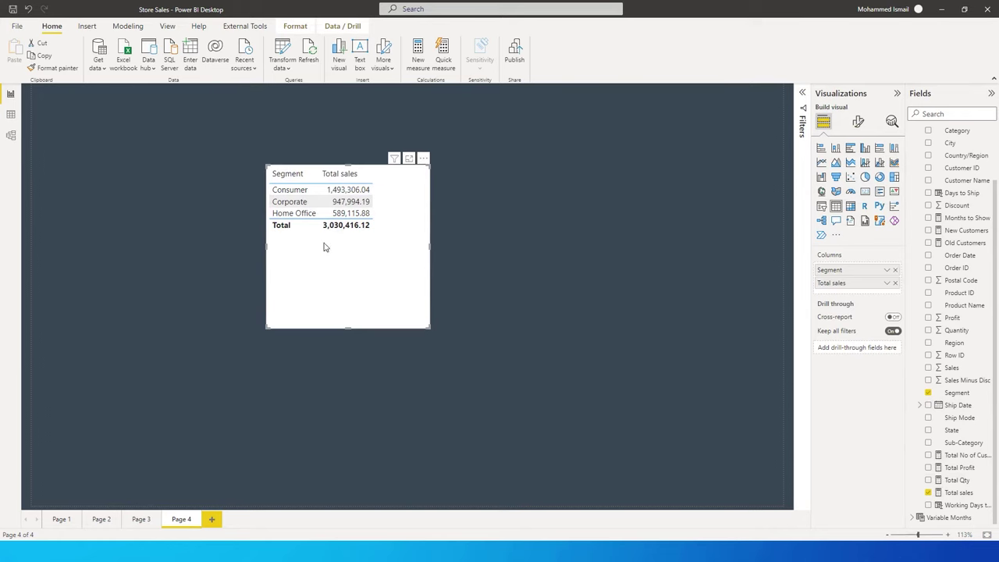
# Create a measure in the Orders table defined as Target % = [Total sales]/1500000
pyautogui.scroll(2, 969, 334)
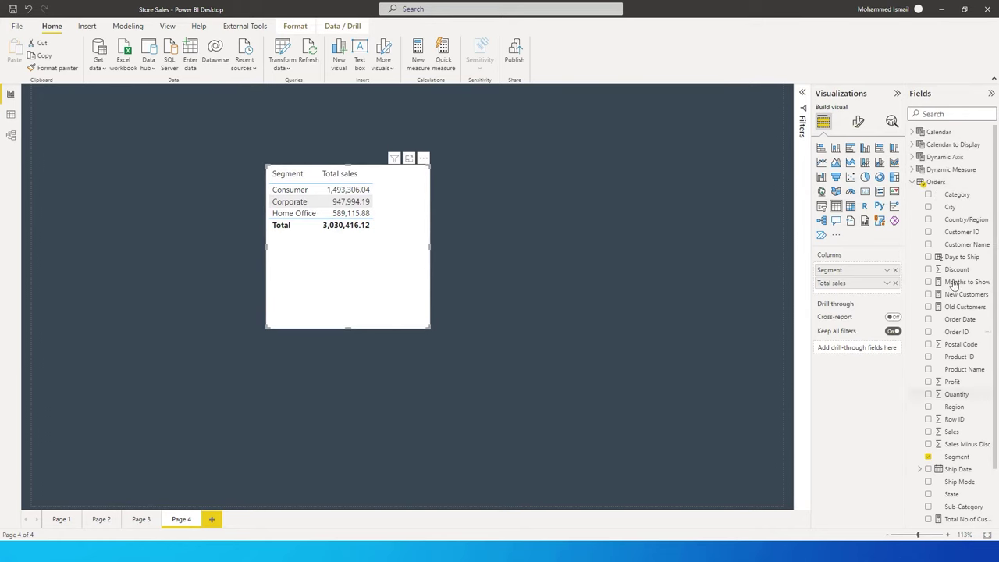
pyautogui.click(987, 183)
pyautogui.click(929, 191)
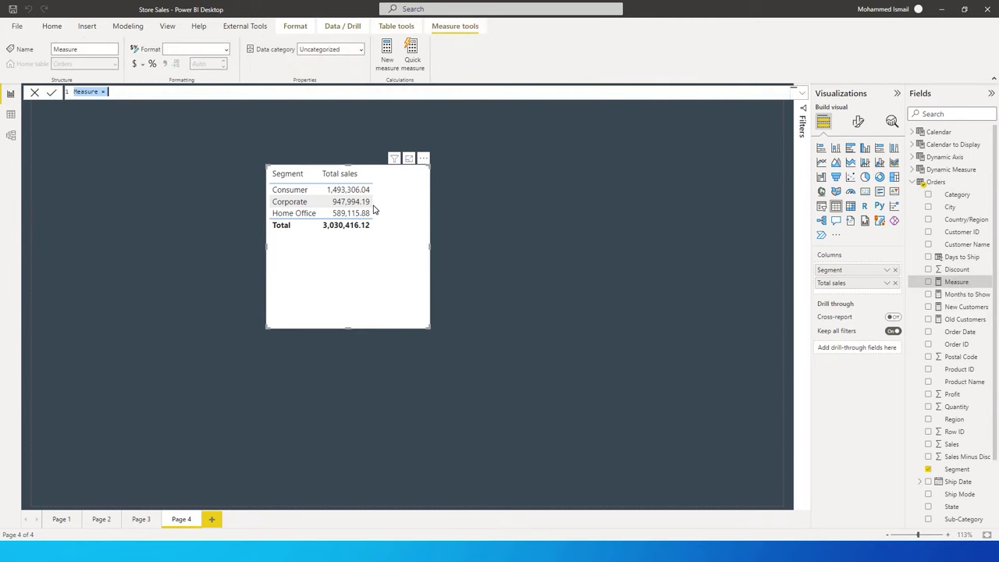
pyautogui.write('Target ')
pyautogui.write('% = Tota')
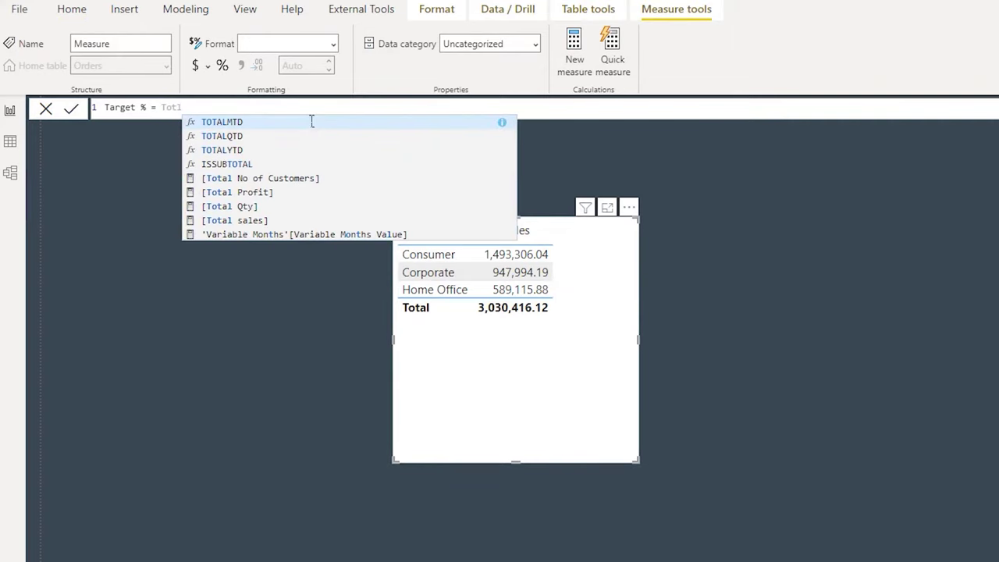
pyautogui.press('Down')
pyautogui.press('Down')
pyautogui.press('Down')
pyautogui.press('Down')
pyautogui.press('Down')
pyautogui.press('Tab')
pyautogui.write('/1500000')
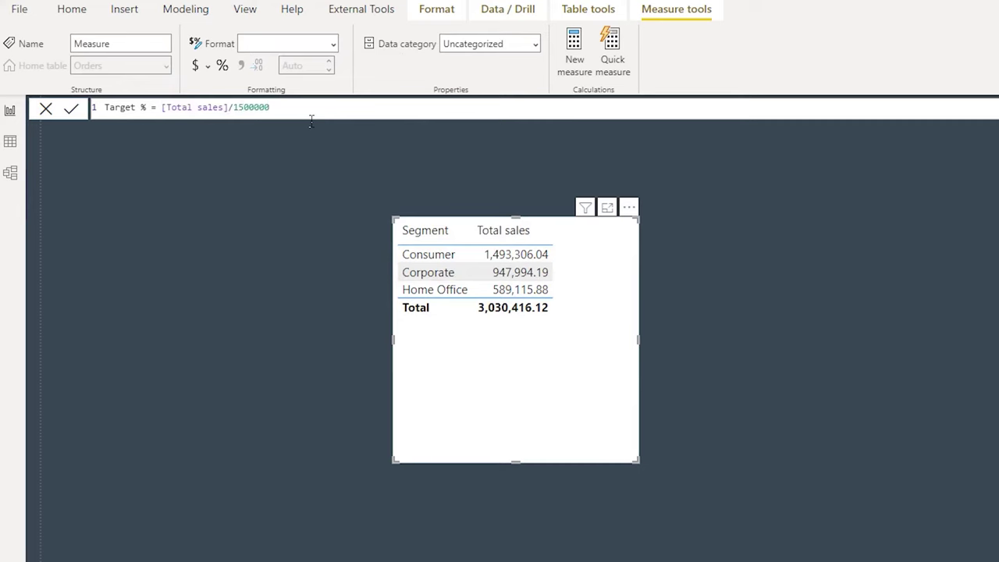
pyautogui.press('Return')
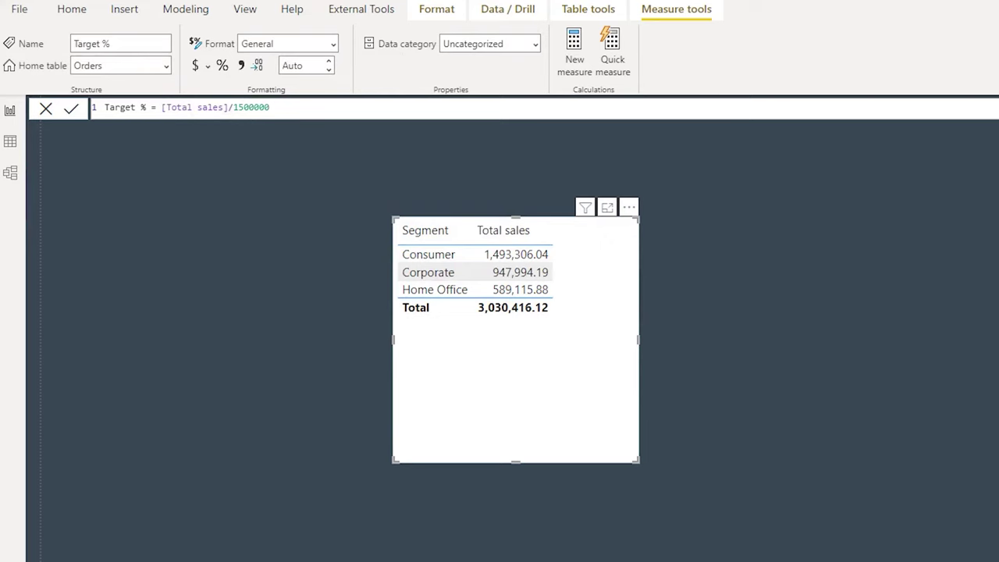
# Add the Target % measure to the segment table, format it as a percentage and widen the table
pyautogui.moveTo(991, 440); pyautogui.dragTo(603, 340)
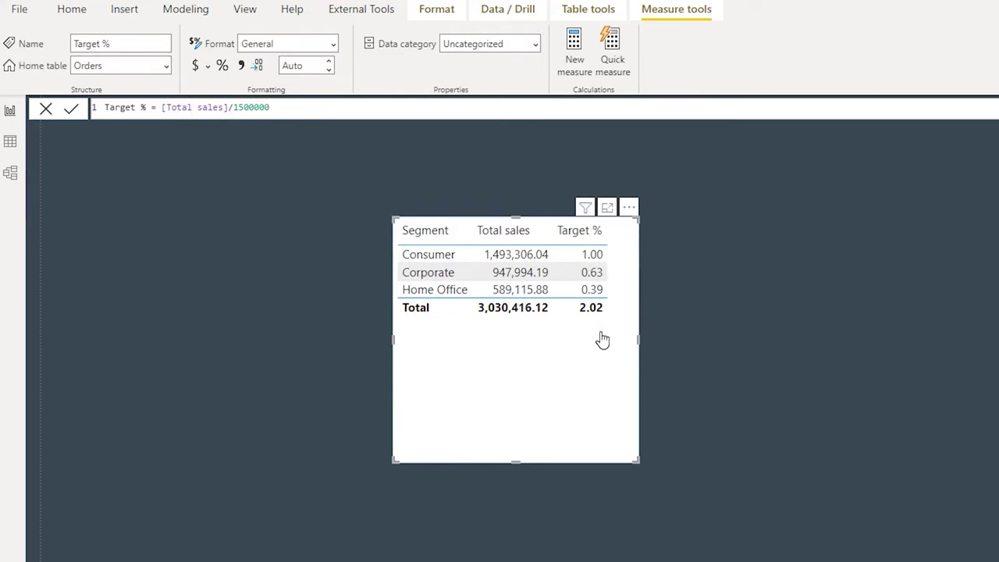
pyautogui.click(223, 67)
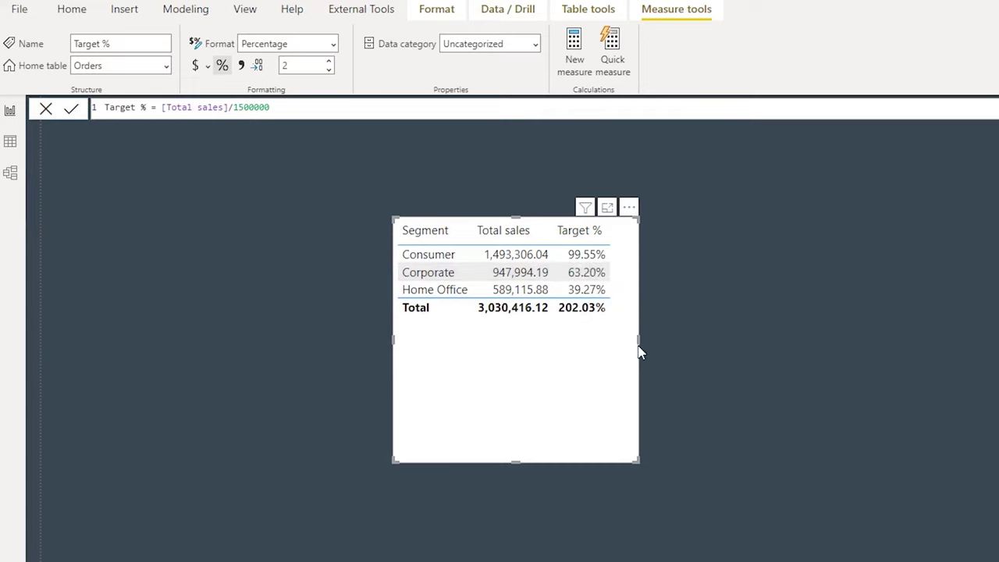
pyautogui.moveTo(643, 346); pyautogui.dragTo(720, 351)
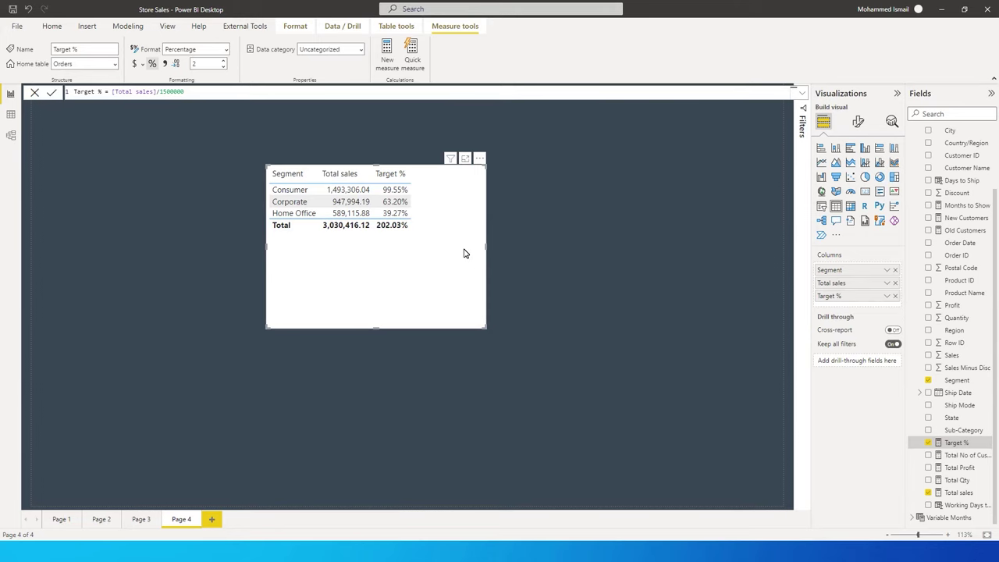
# Create a percentage-formatted measure in the Orders table, target Diff = 1-[Target %], and add it to the segment table
pyautogui.scroll(3, 953, 234)
pyautogui.rightClick(977, 185)
pyautogui.click(978, 190)
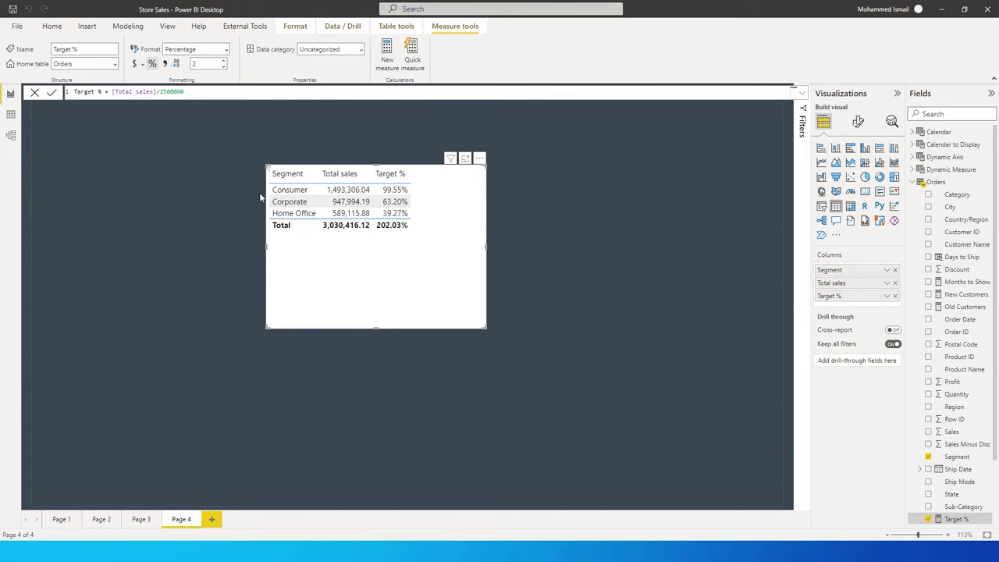
pyautogui.write('target Diff ')
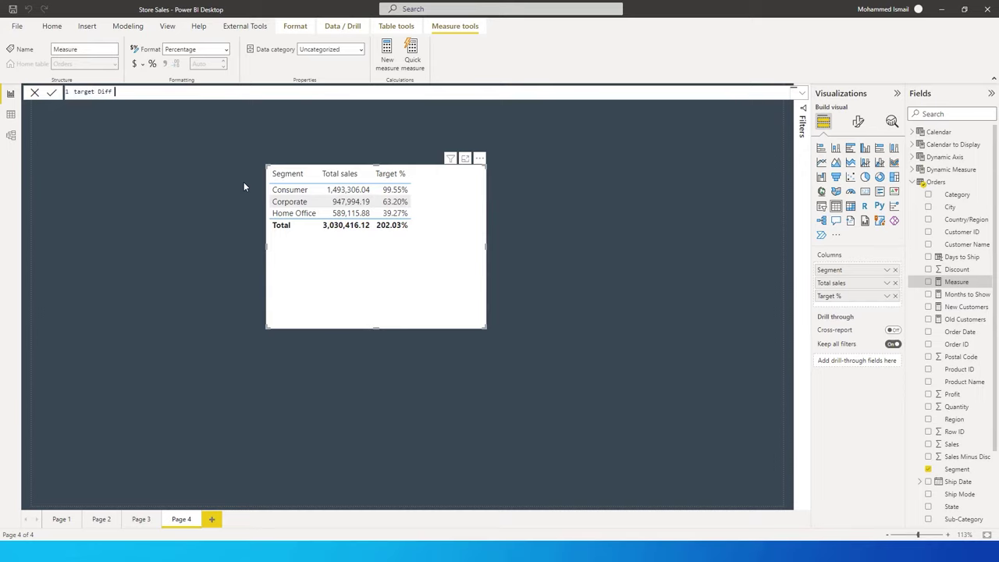
pyautogui.write('= 1-')
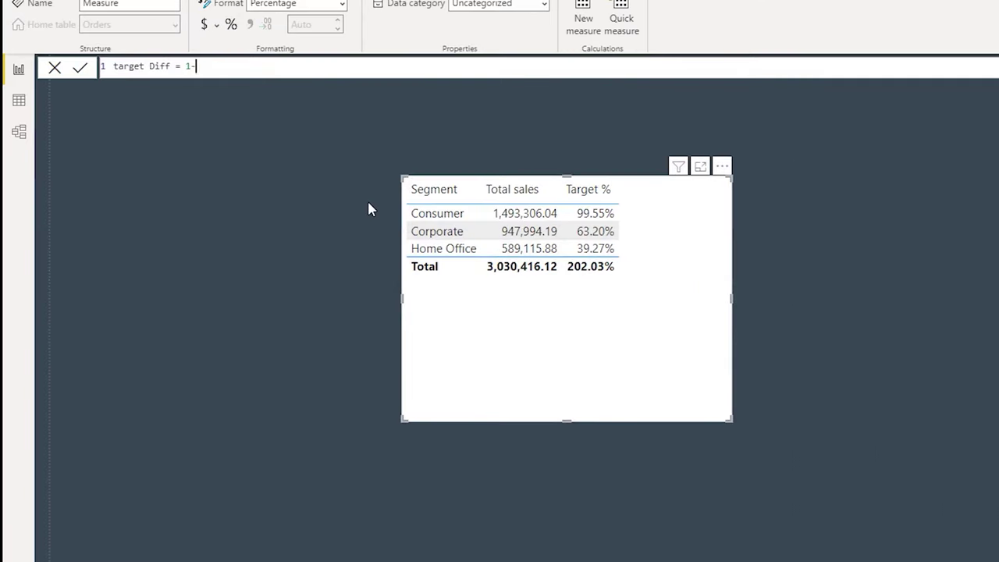
pyautogui.write('[Target %]')
pyautogui.press('Return')
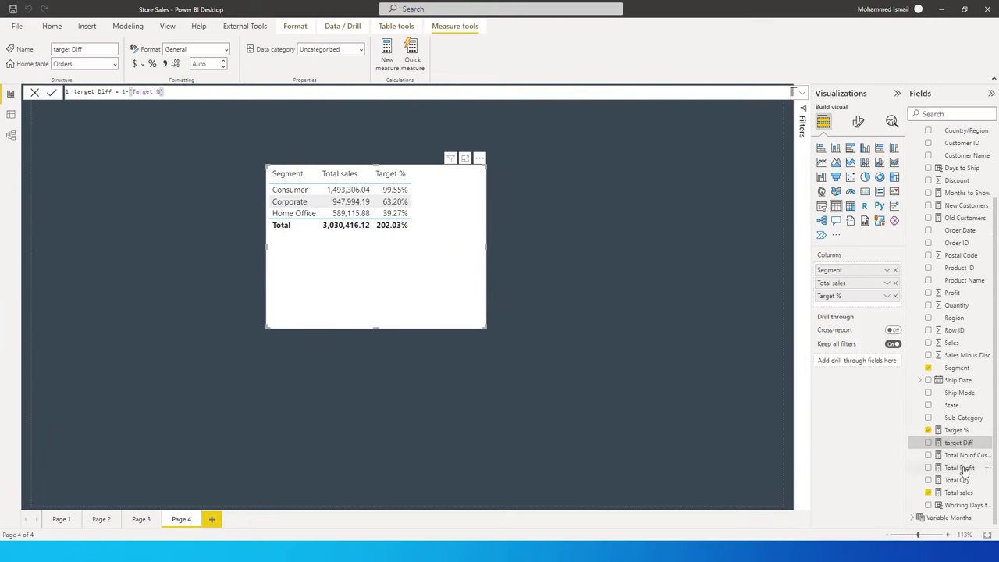
pyautogui.moveTo(960, 443); pyautogui.dragTo(461, 252)
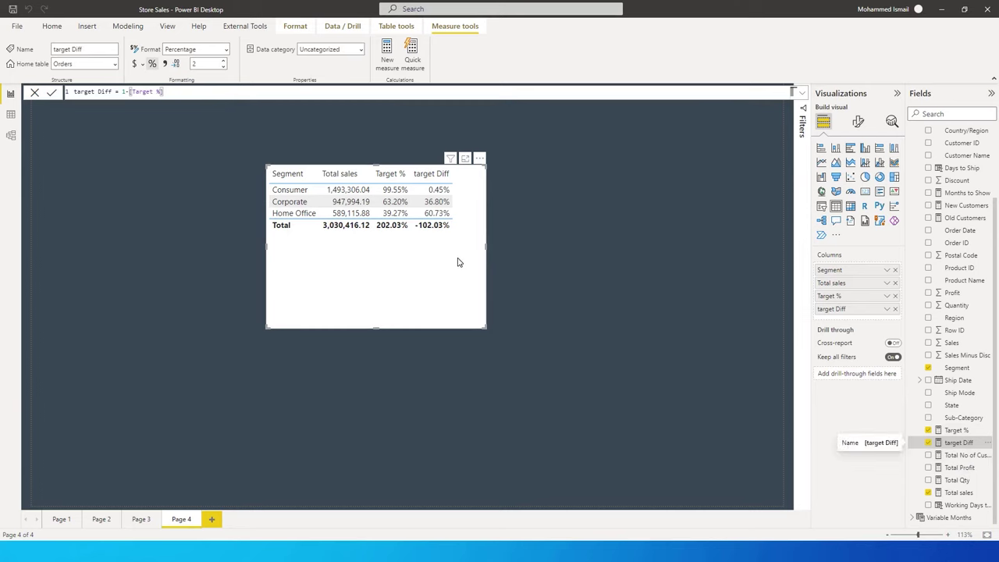
# Delete the segment table and insert an empty donut chart on the page
pyautogui.click(388, 255)
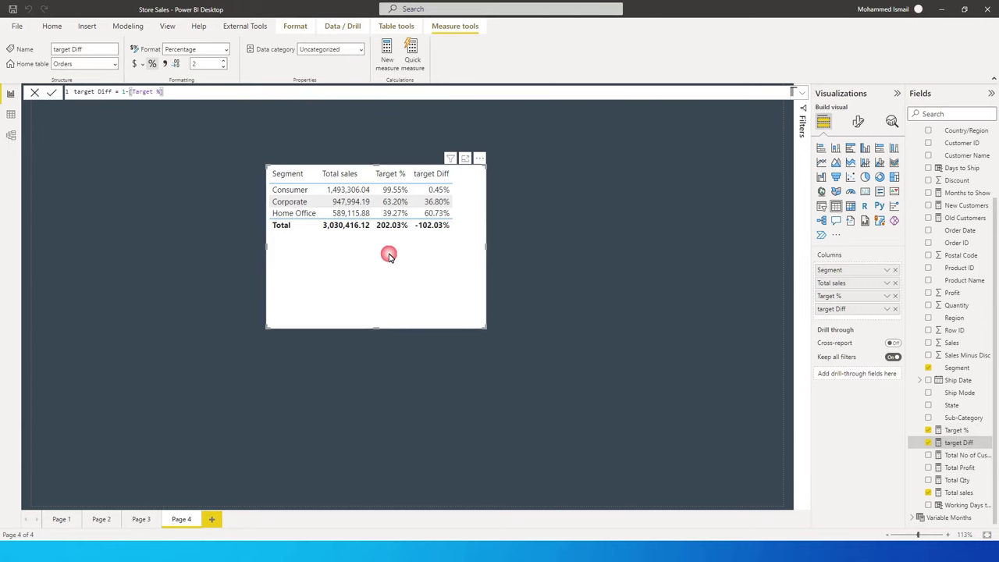
pyautogui.press('Delete')
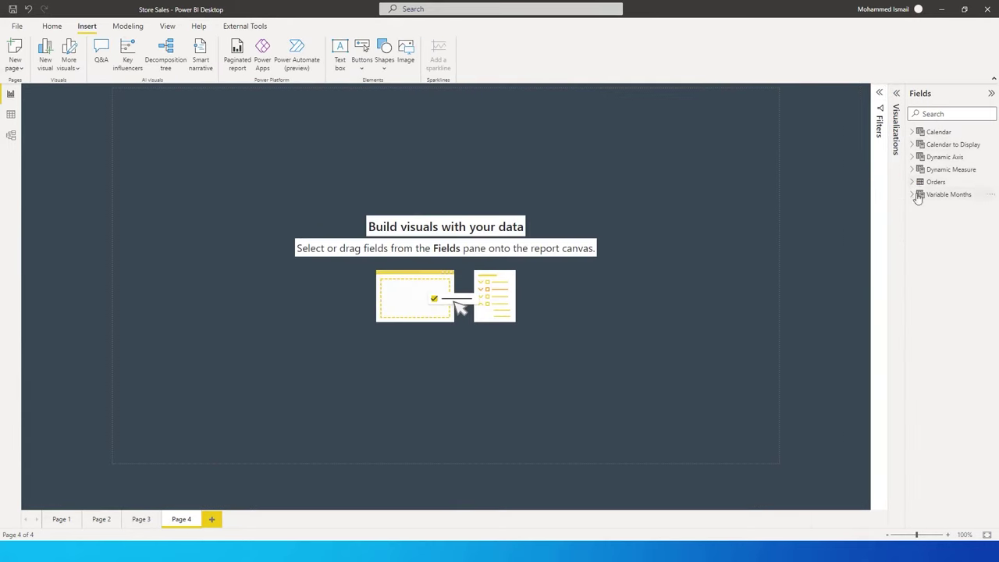
pyautogui.click(916, 198)
pyautogui.click(897, 95)
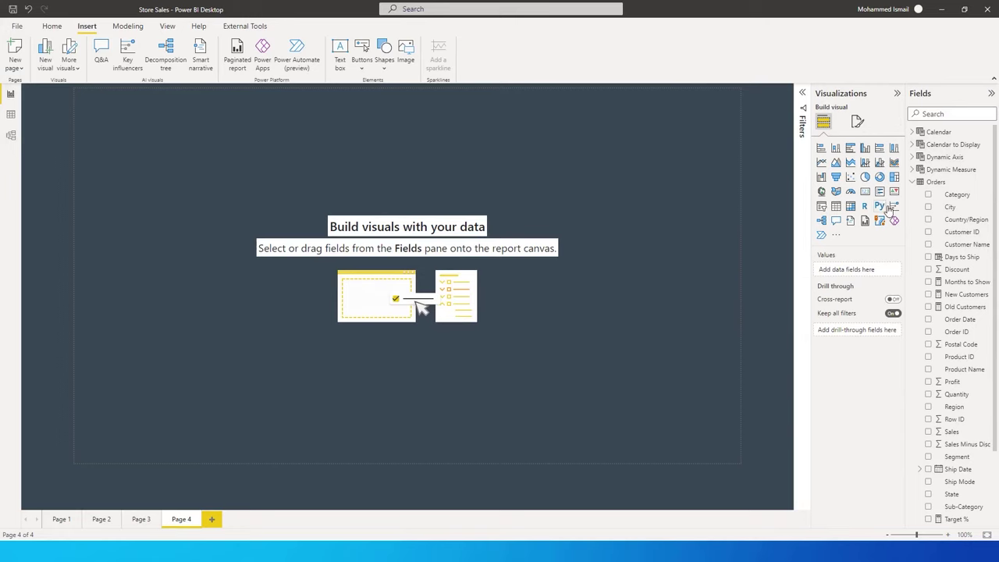
pyautogui.click(880, 176)
pyautogui.moveTo(209, 213); pyautogui.dragTo(333, 337)
# Use Target % and target Diff as the donut chart's values, then reposition and enlarge the chart
pyautogui.scroll(-3, 949, 374)
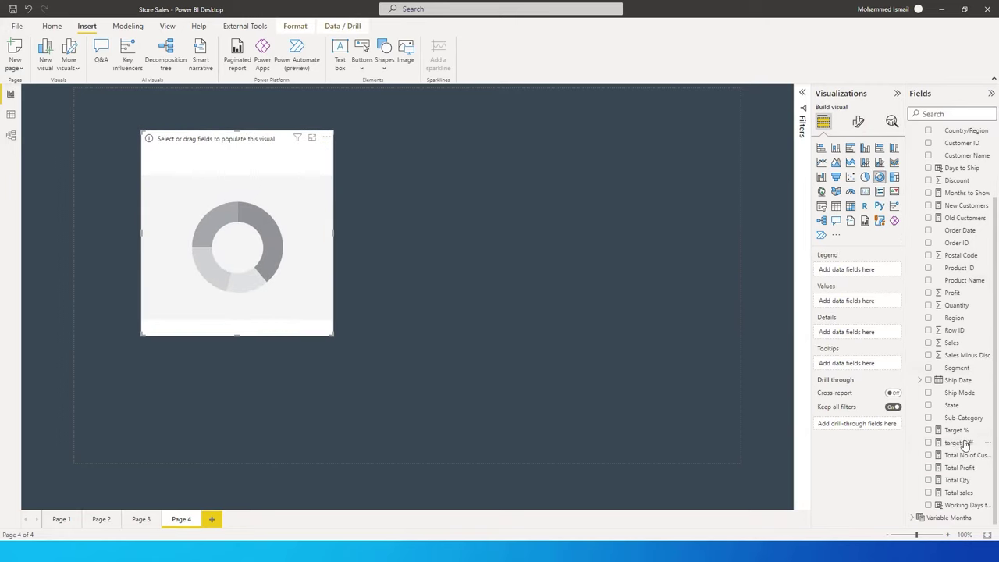
pyautogui.moveTo(972, 432); pyautogui.dragTo(849, 304)
pyautogui.moveTo(937, 443); pyautogui.dragTo(854, 306)
pyautogui.moveTo(320, 304); pyautogui.dragTo(275, 312)
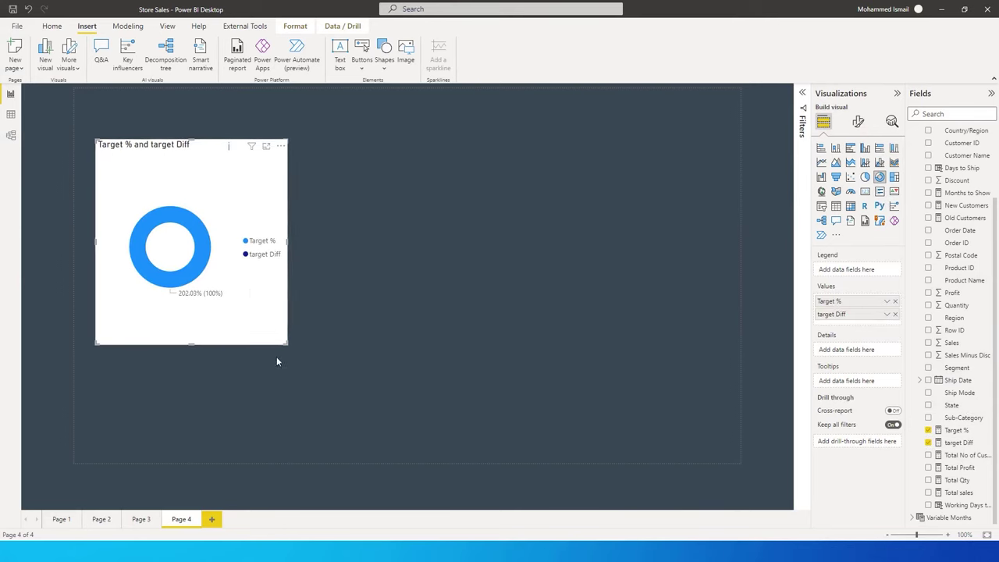
pyautogui.moveTo(322, 348); pyautogui.dragTo(353, 406)
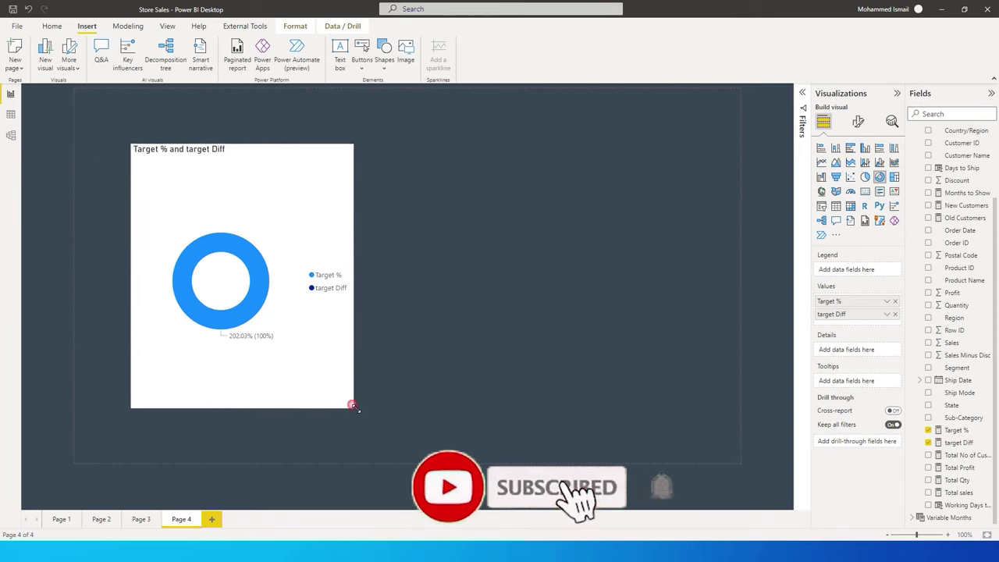
pyautogui.click(410, 341)
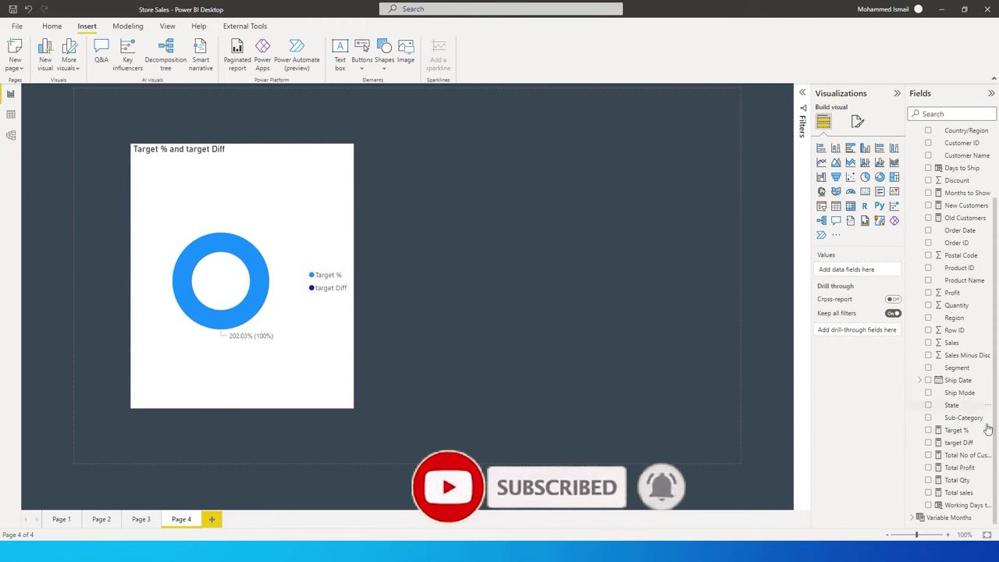
# Add Segment as a filter on the donut chart visual only, and restrict it to Home Office
pyautogui.click(804, 97)
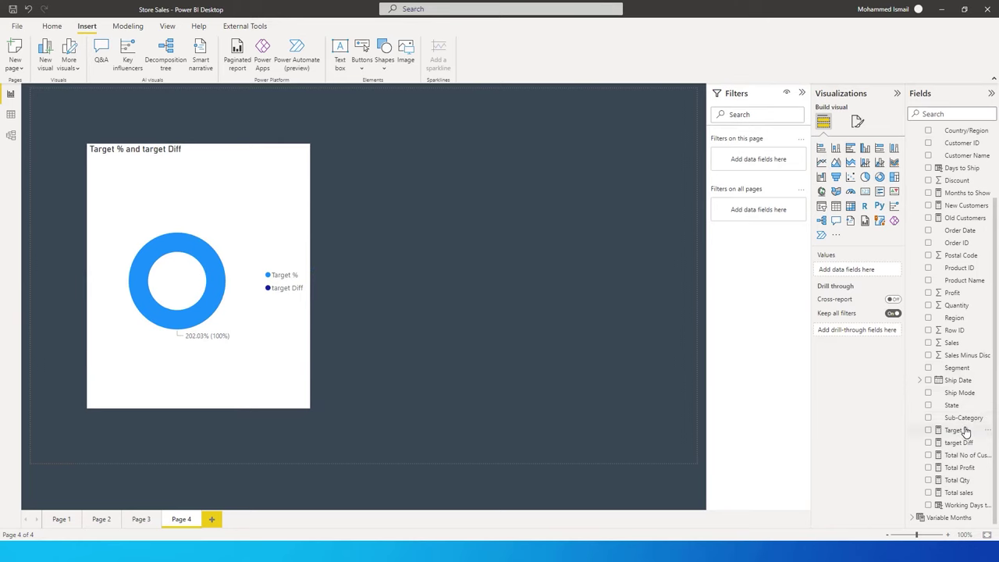
pyautogui.moveTo(957, 368); pyautogui.dragTo(770, 168)
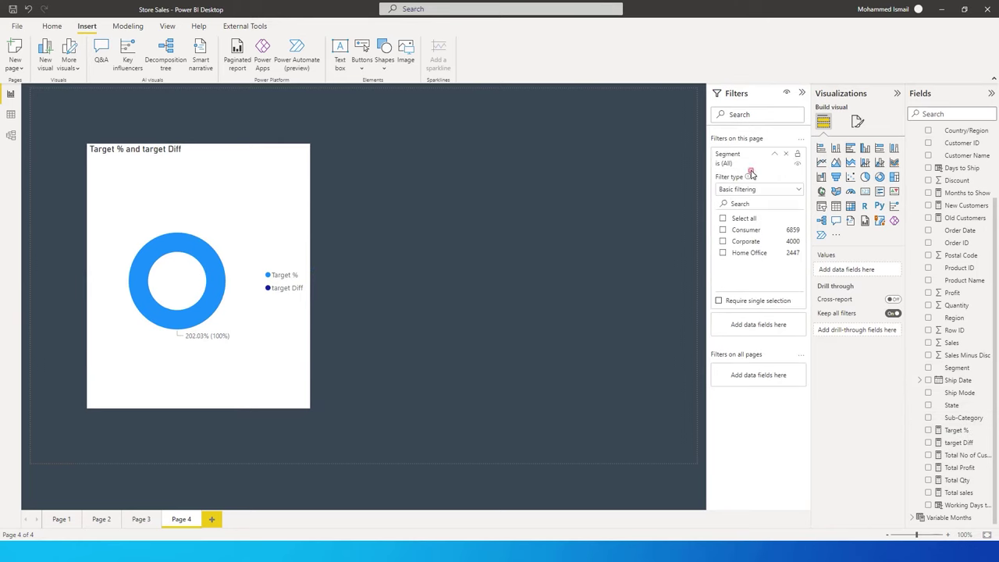
pyautogui.click(787, 156)
pyautogui.click(200, 205)
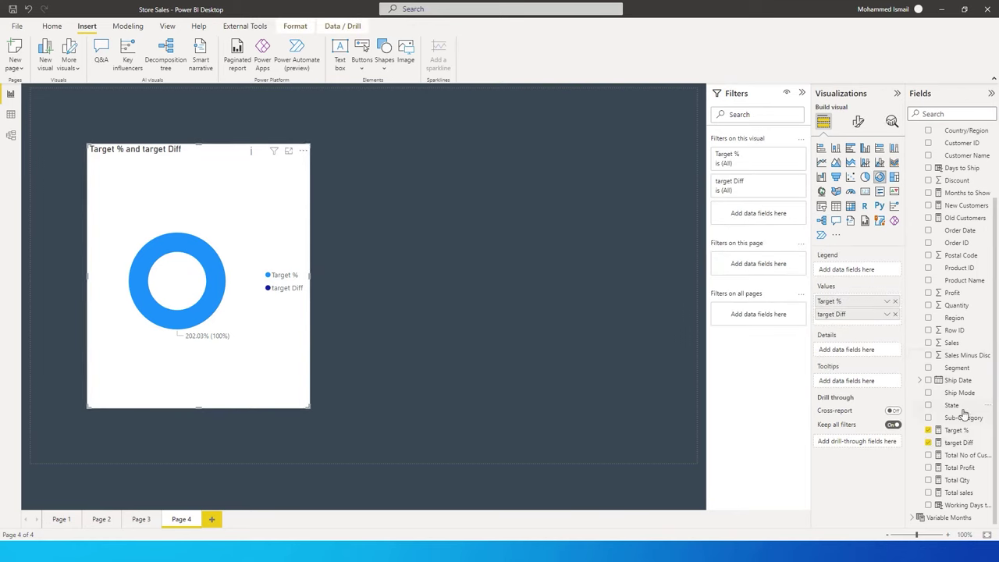
pyautogui.moveTo(960, 367); pyautogui.dragTo(760, 210)
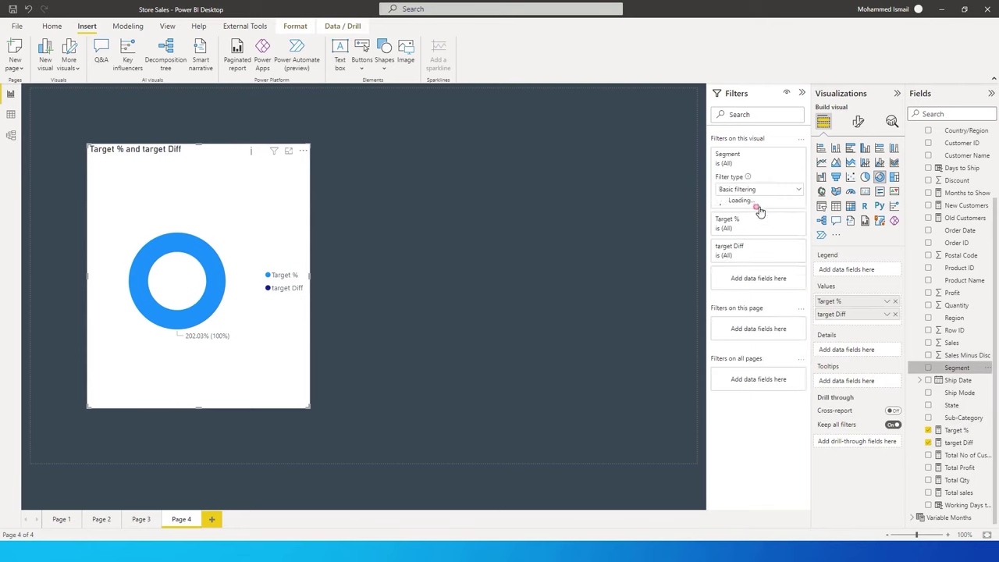
pyautogui.click(723, 253)
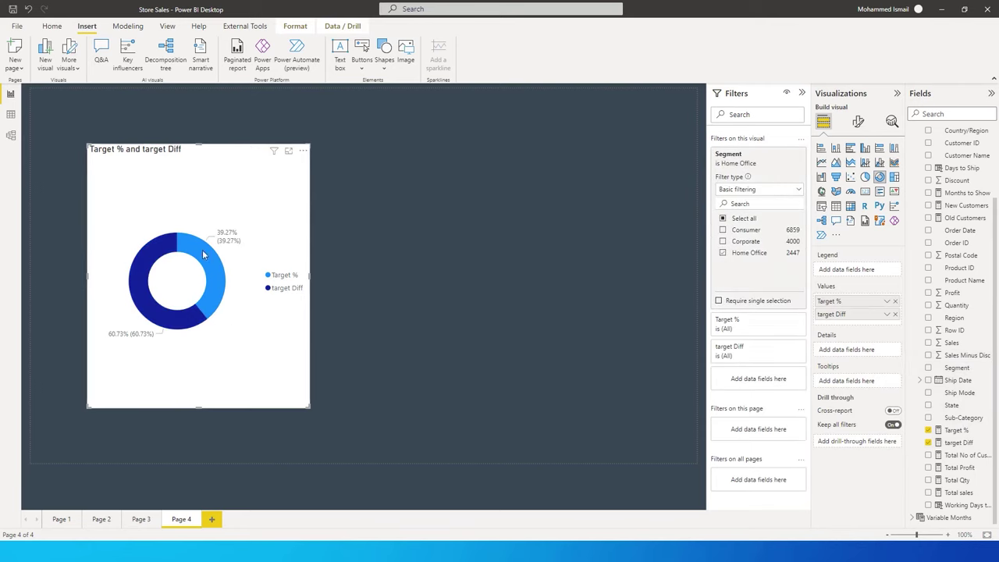
pyautogui.moveTo(215, 305)
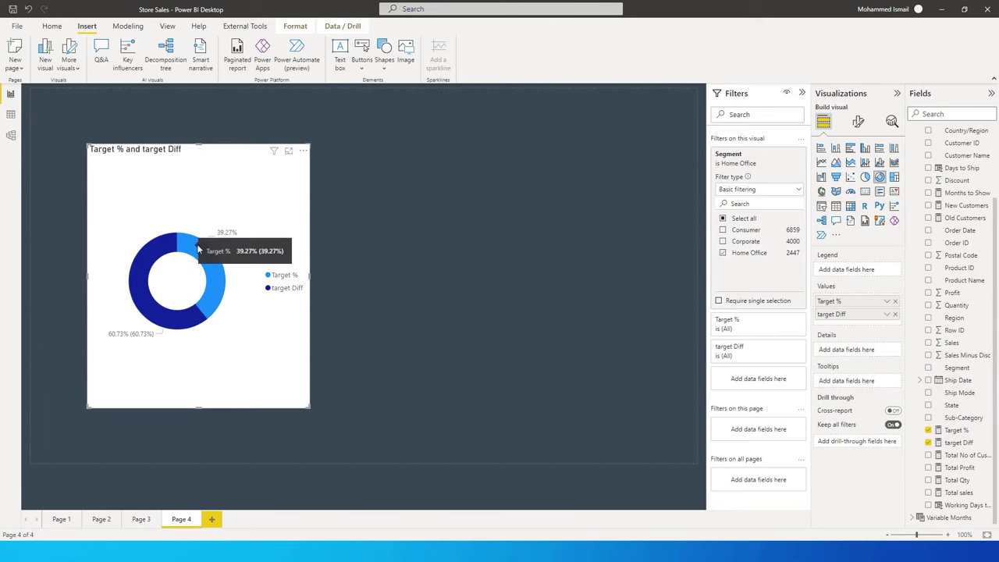
# Turn off the legend and the detail labels of the donut chart
pyautogui.click(861, 123)
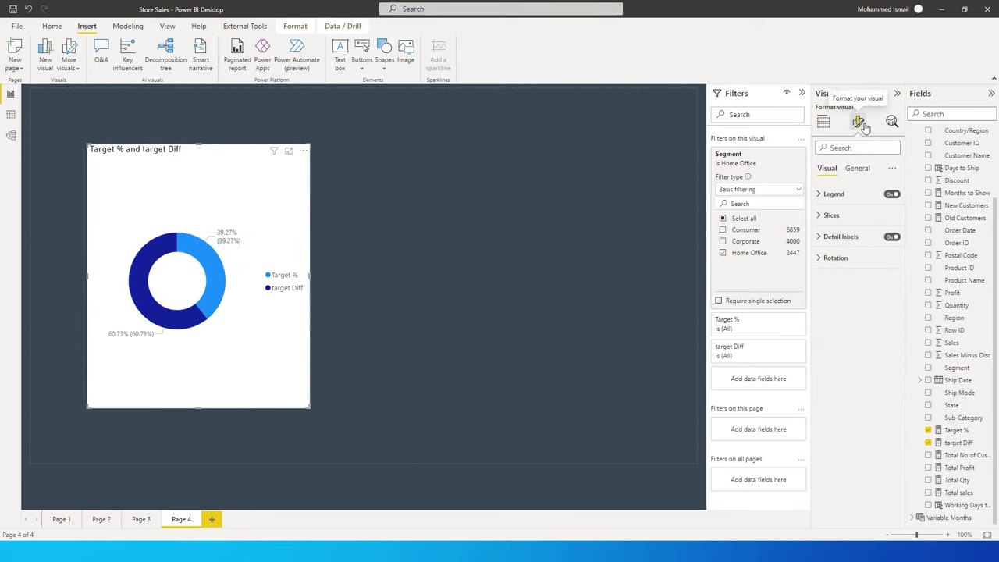
pyautogui.click(892, 194)
pyautogui.click(891, 237)
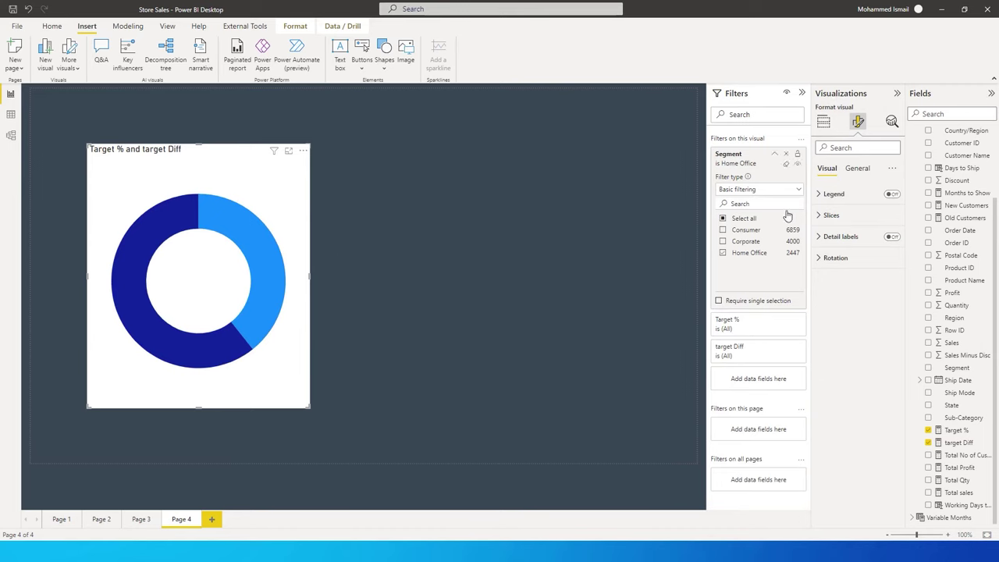
# Set the inner radius of the donut chart's slices to 85 px
pyautogui.click(819, 216)
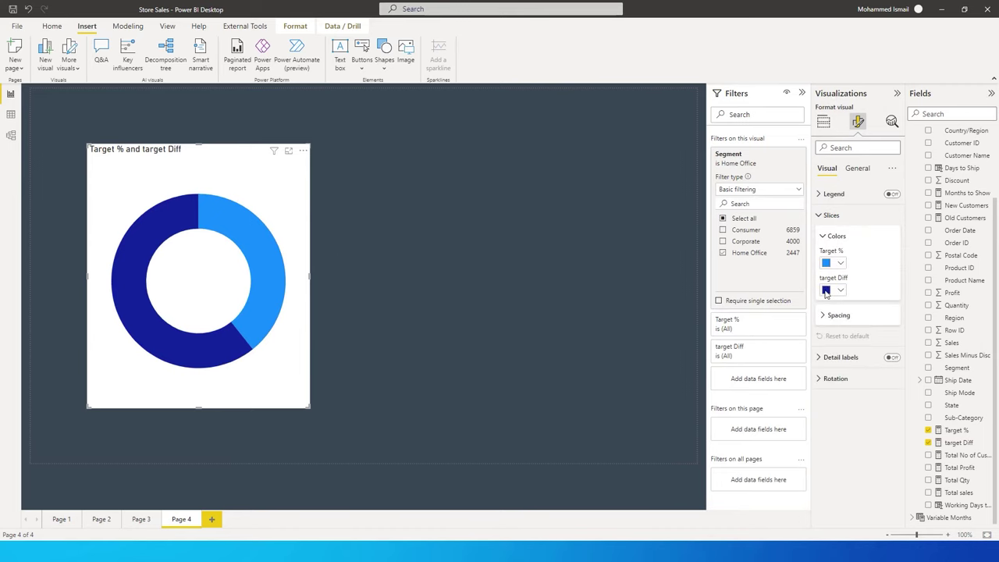
pyautogui.click(822, 315)
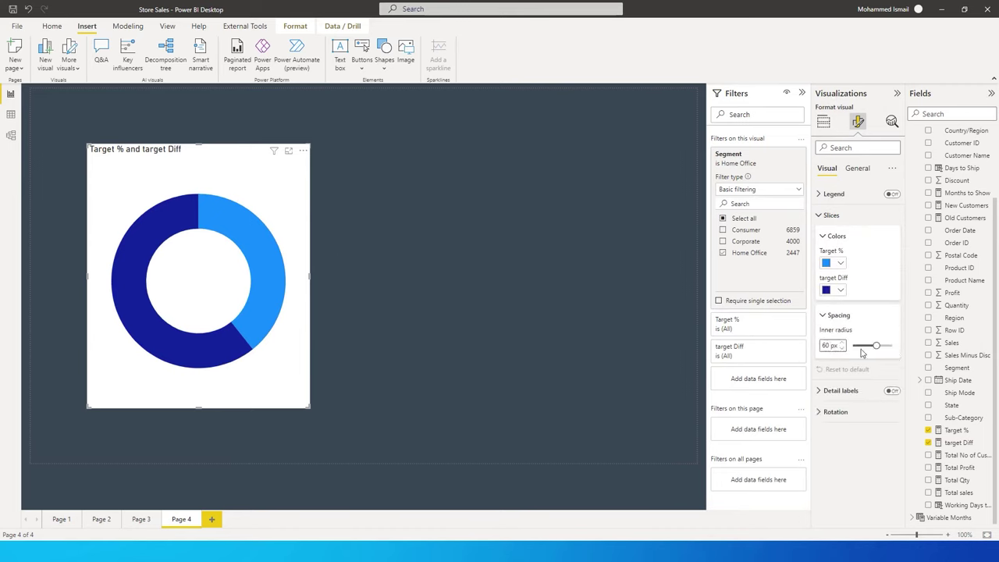
pyautogui.doubleClick(820, 346)
pyautogui.write('85')
pyautogui.press('Return')
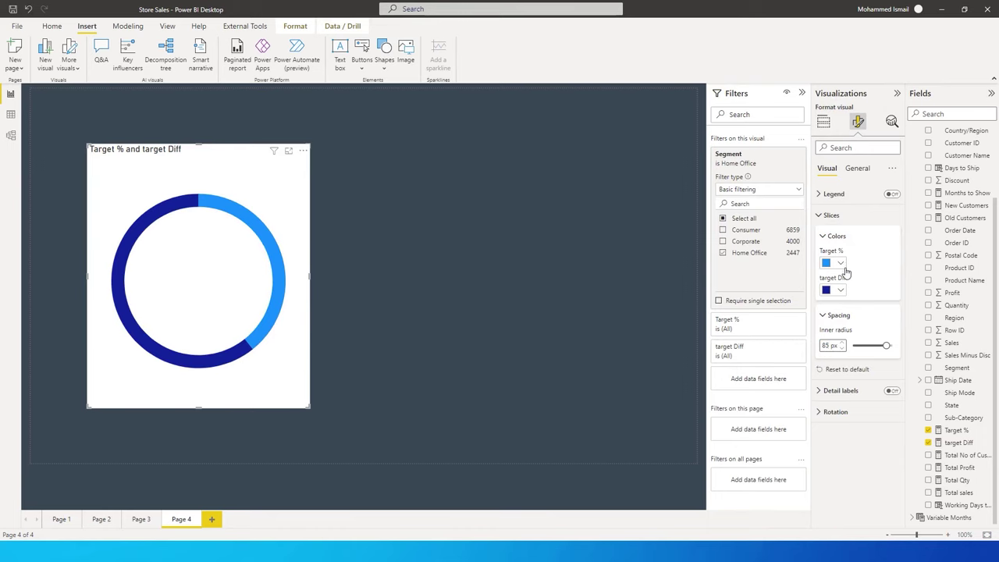
# Color the donut's Target % slice bright blue and its target Diff slice a dark slate close to the page background
pyautogui.click(841, 264)
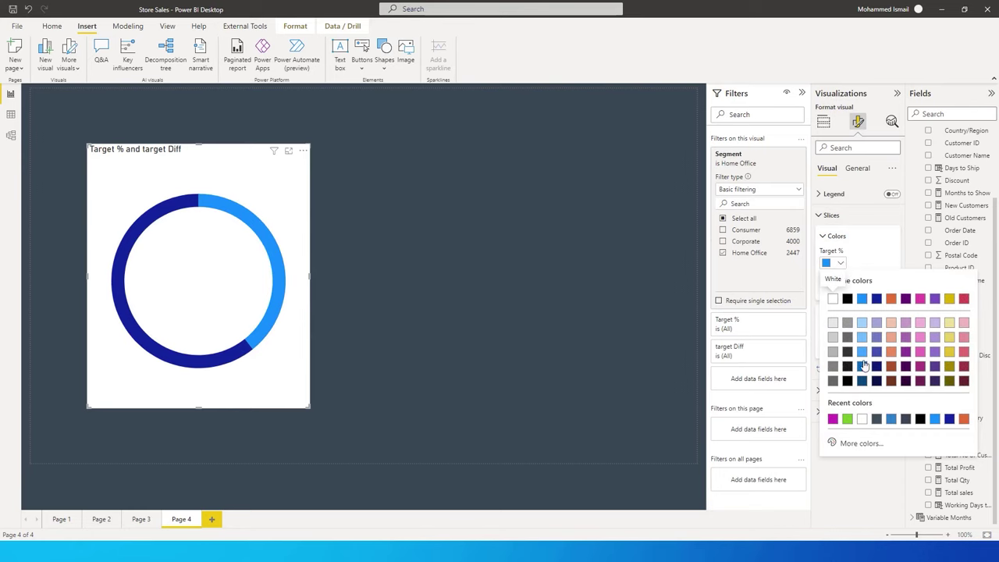
pyautogui.click(864, 302)
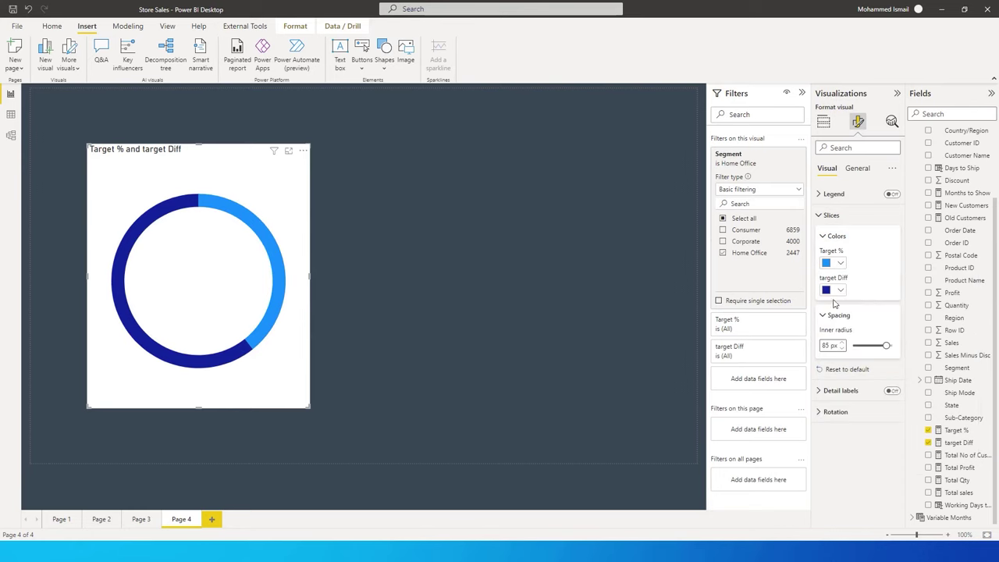
pyautogui.click(841, 290)
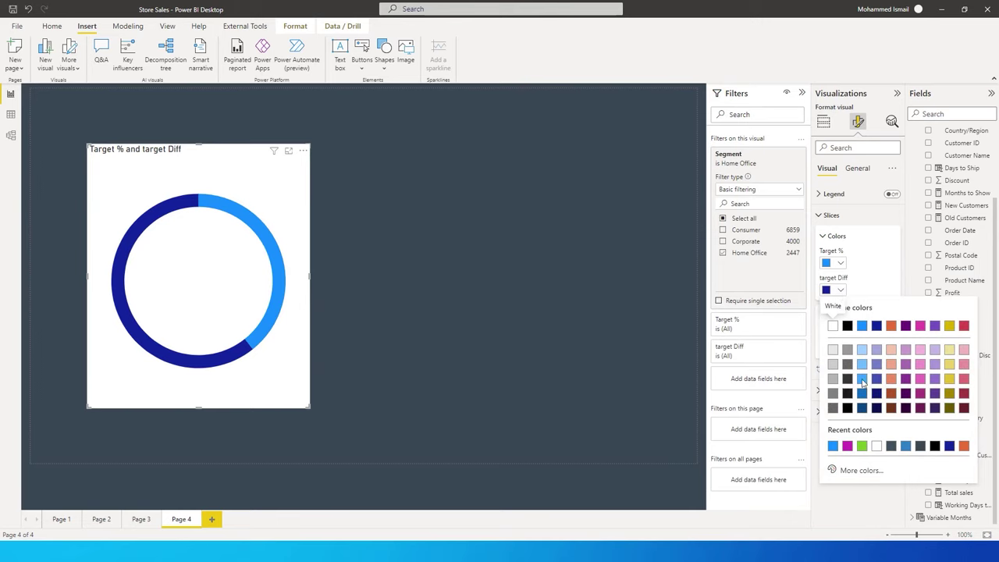
pyautogui.click(893, 448)
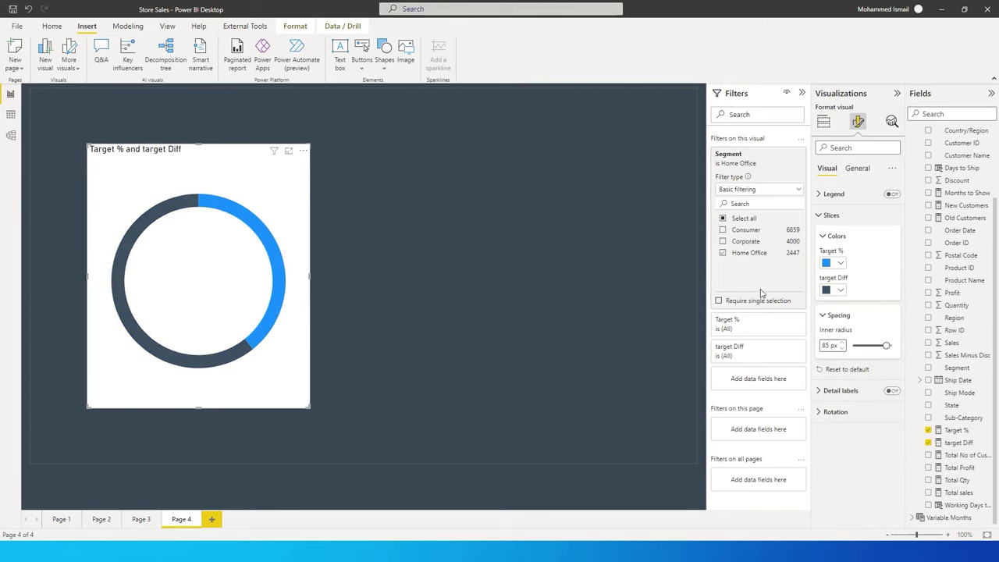
# Turn off the donut chart's background and title
pyautogui.click(851, 173)
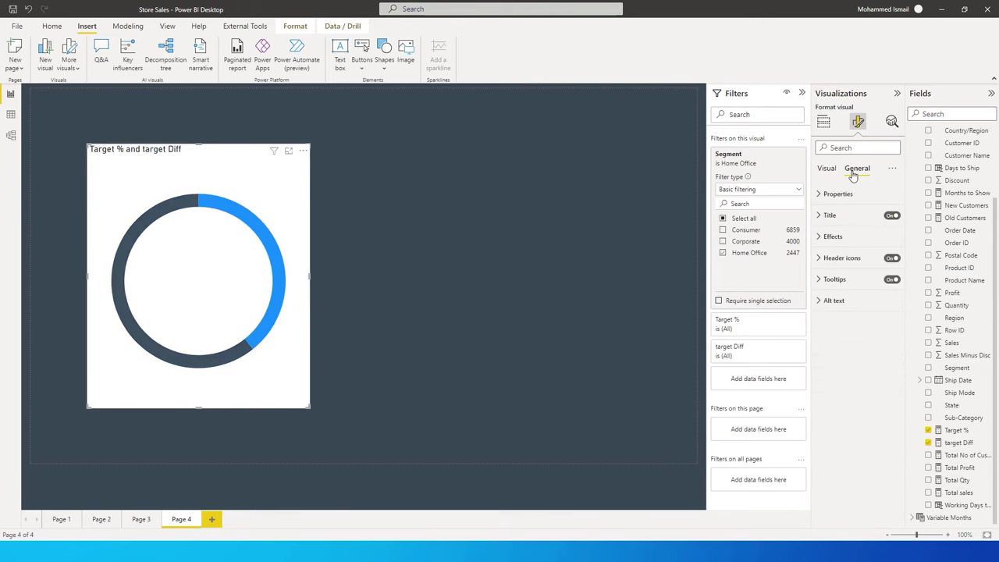
pyautogui.click(817, 236)
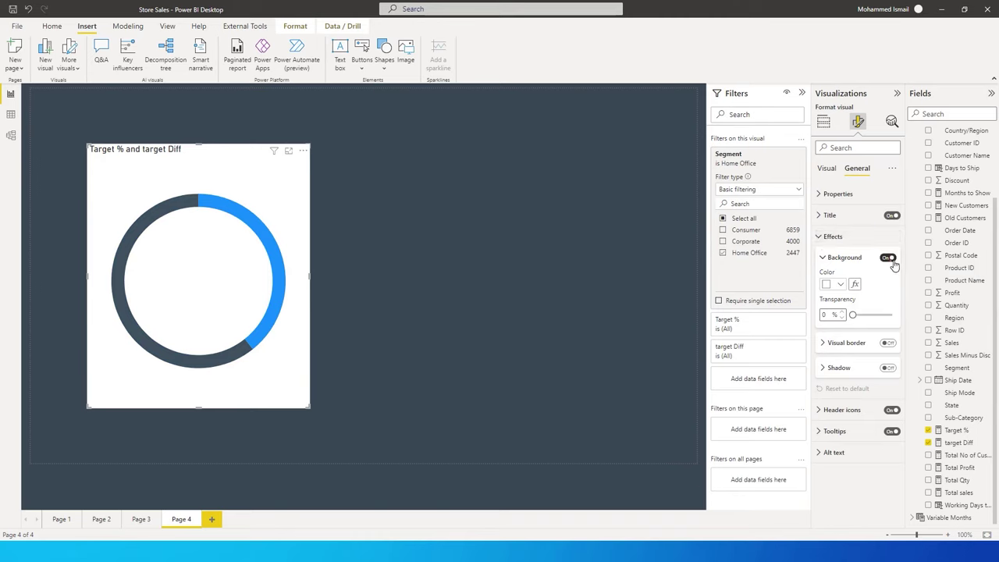
pyautogui.click(889, 258)
pyautogui.moveTo(277, 200); pyautogui.dragTo(285, 176)
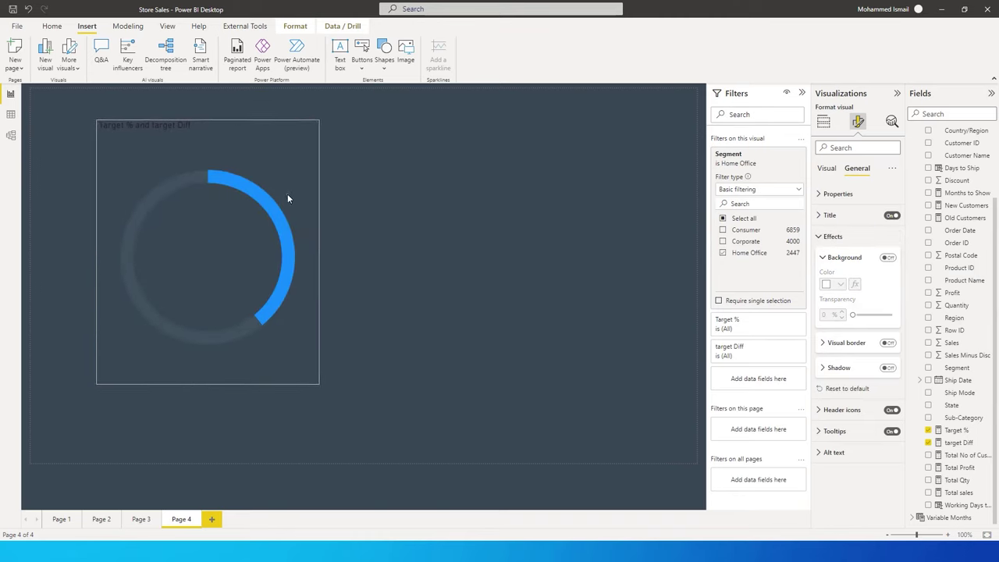
pyautogui.click(890, 216)
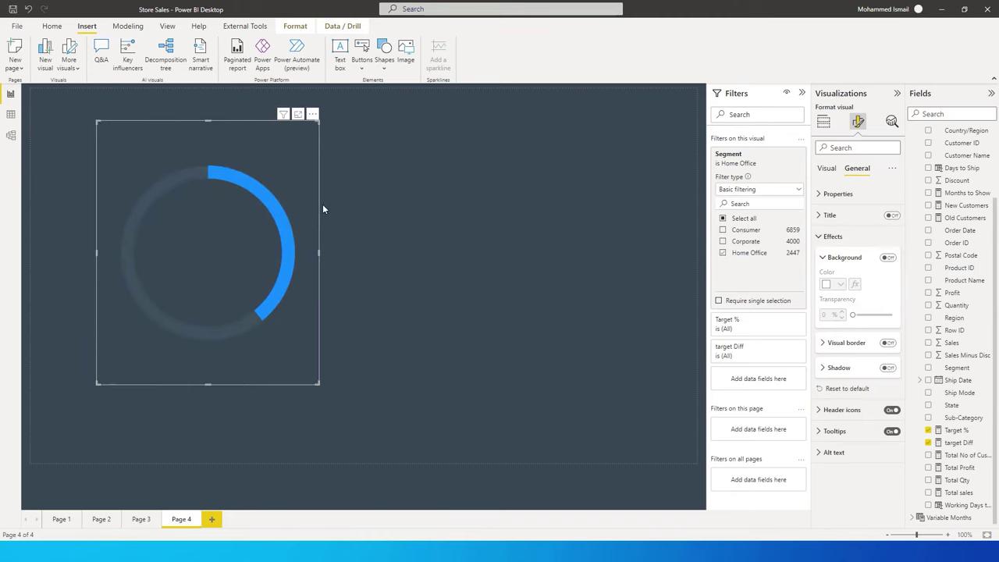
# Move the donut chart to the upper-left area of the report page
pyautogui.moveTo(323, 209); pyautogui.dragTo(293, 219)
pyautogui.click(430, 268)
pyautogui.click(149, 223)
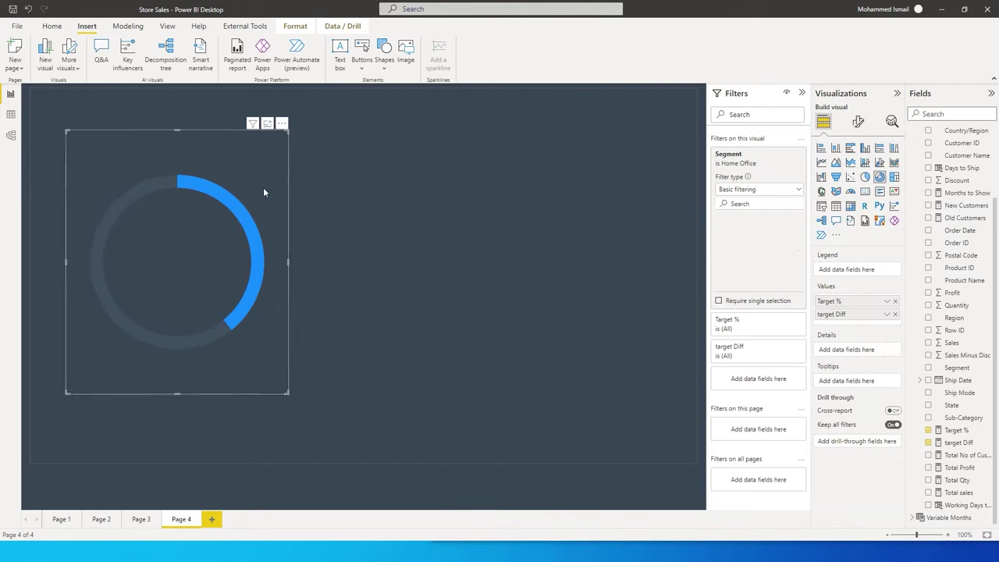
pyautogui.moveTo(263, 200); pyautogui.dragTo(253, 176)
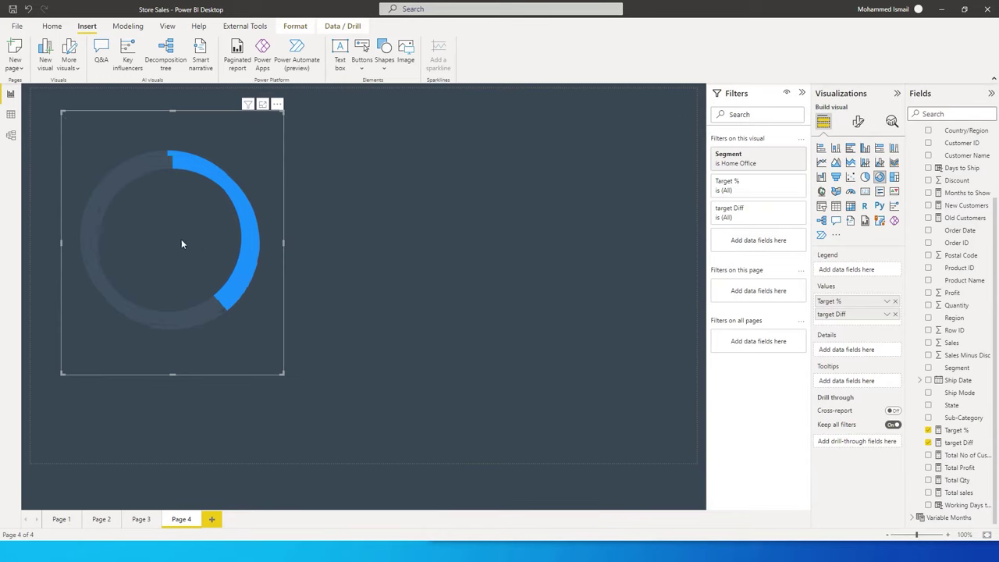
# Duplicate the donut chart and convert the copy into a card showing Target %
pyautogui.hotkey('ctrl', 'c')
pyautogui.hotkey('ctrl', 'v')
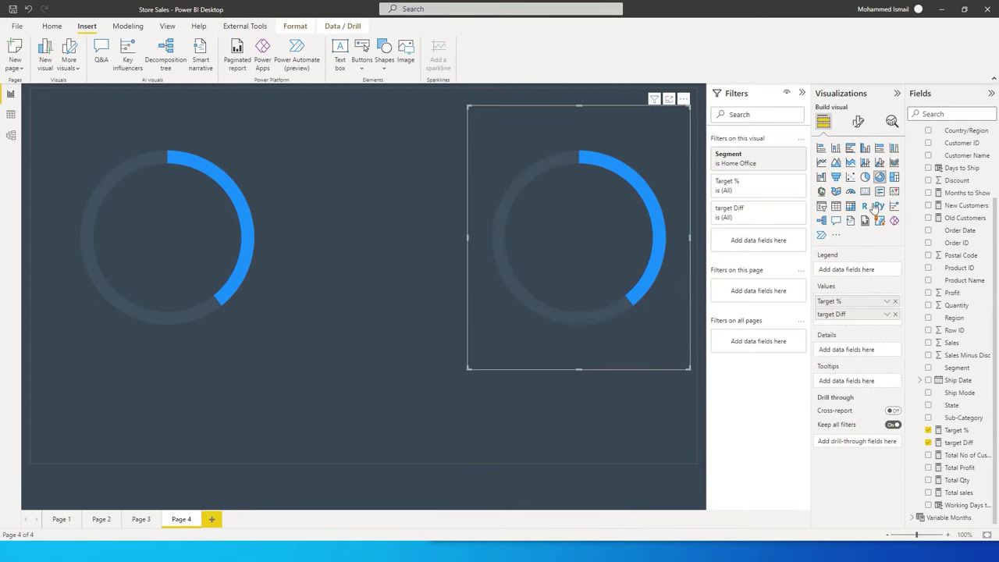
pyautogui.click(871, 197)
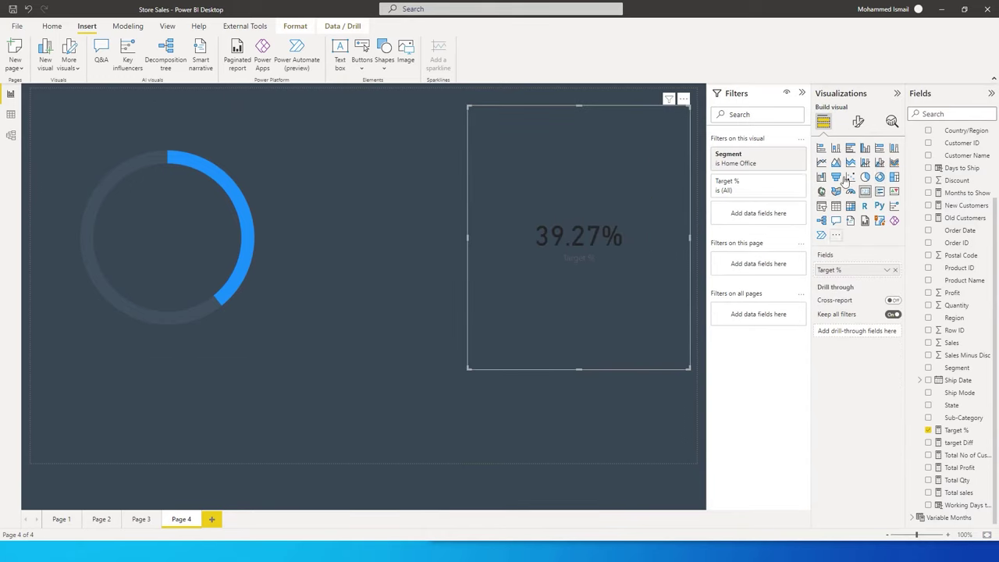
# Set the card's callout value to white with font size 15
pyautogui.click(858, 121)
pyautogui.click(839, 194)
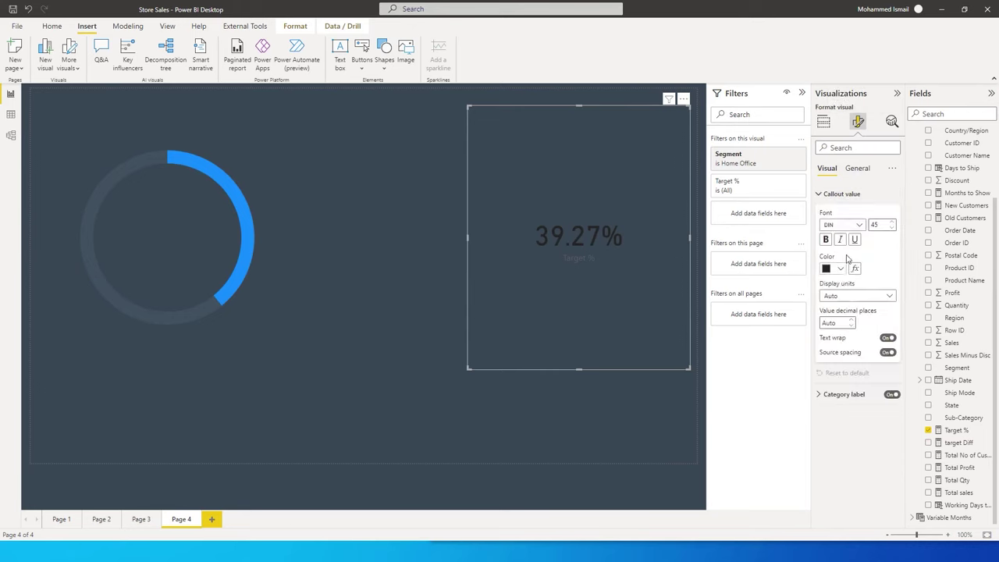
pyautogui.click(841, 268)
pyautogui.click(833, 306)
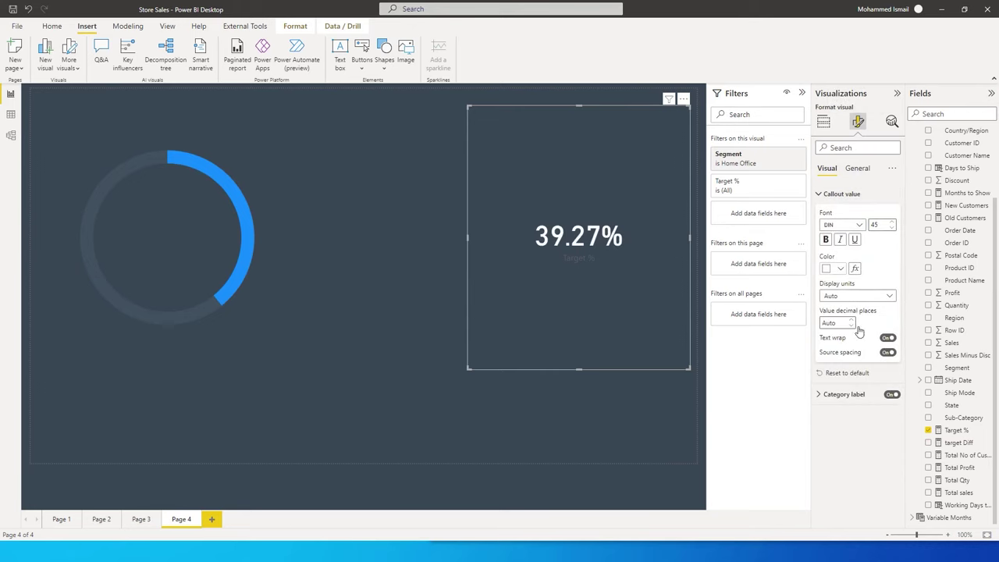
pyautogui.write('12')
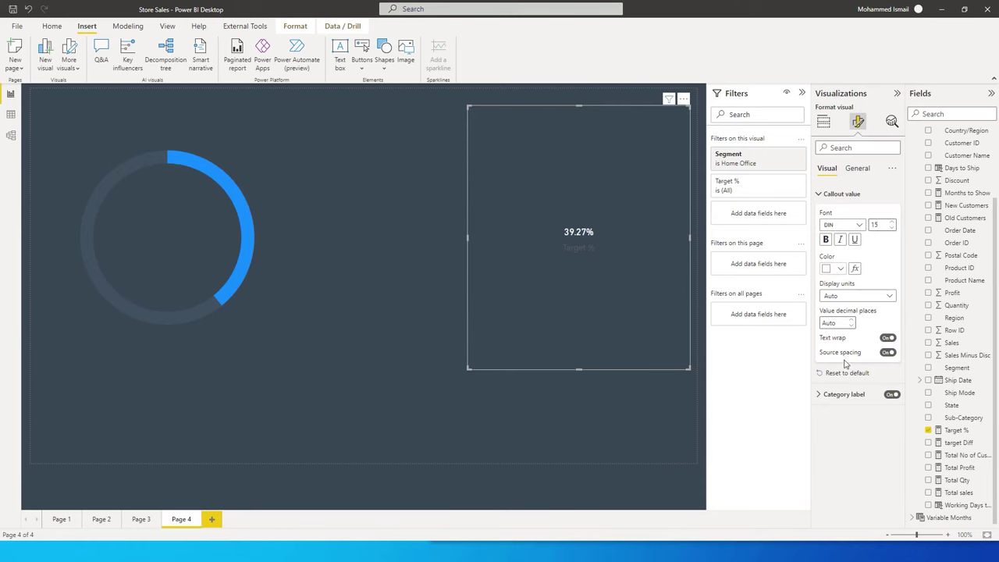
# Set the card's category label to white with font size 10
pyautogui.click(830, 395)
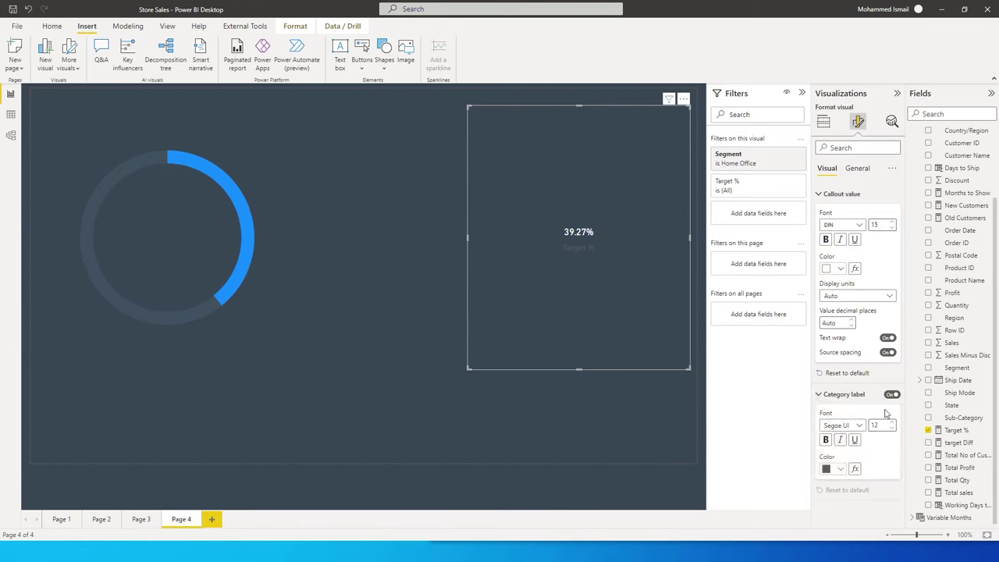
pyautogui.click(836, 469)
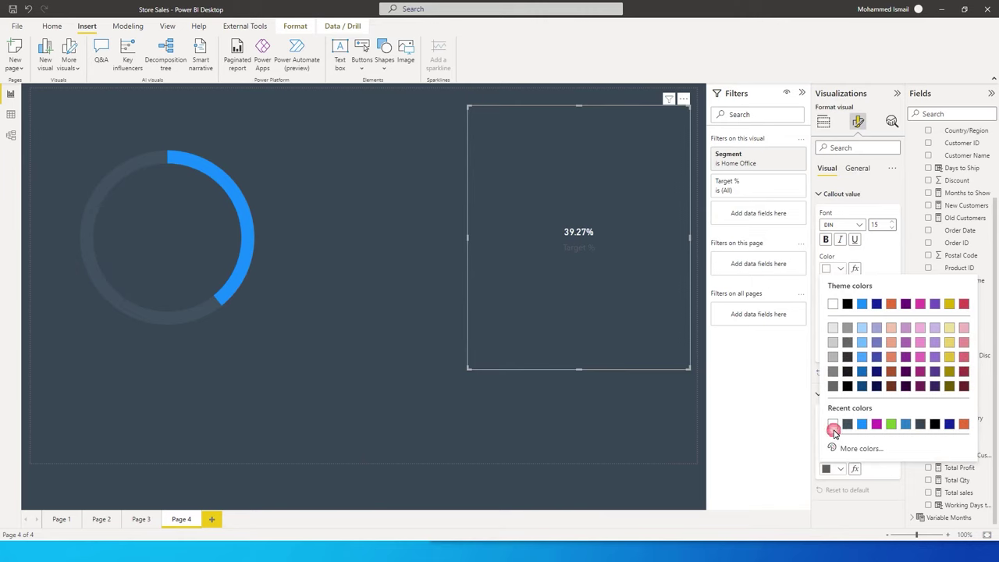
pyautogui.click(836, 432)
pyautogui.doubleClick(873, 424)
pyautogui.write('10')
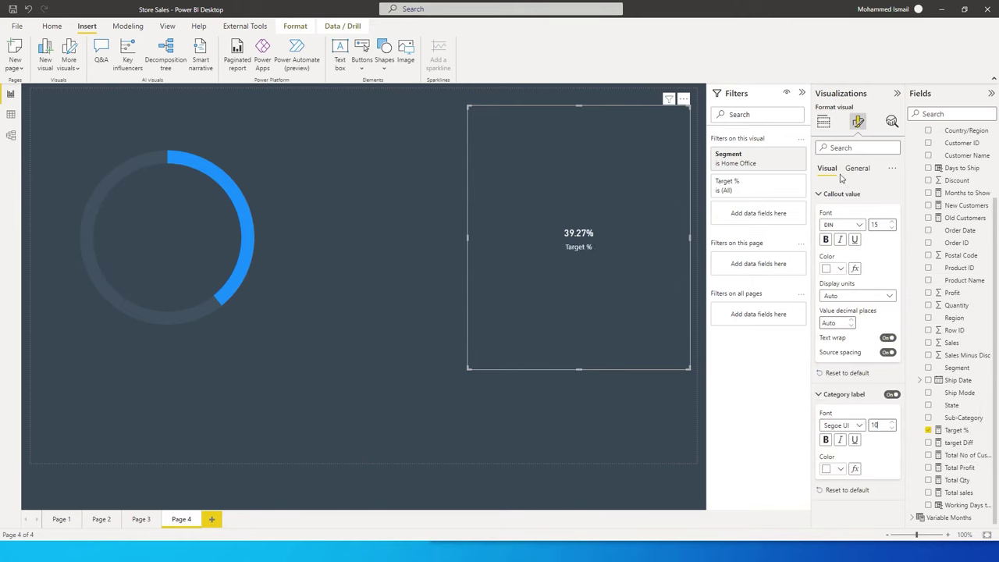
# Rename the card's Target % field to Home Office for this visual, and shrink the card into the page's upper-right area
pyautogui.click(824, 122)
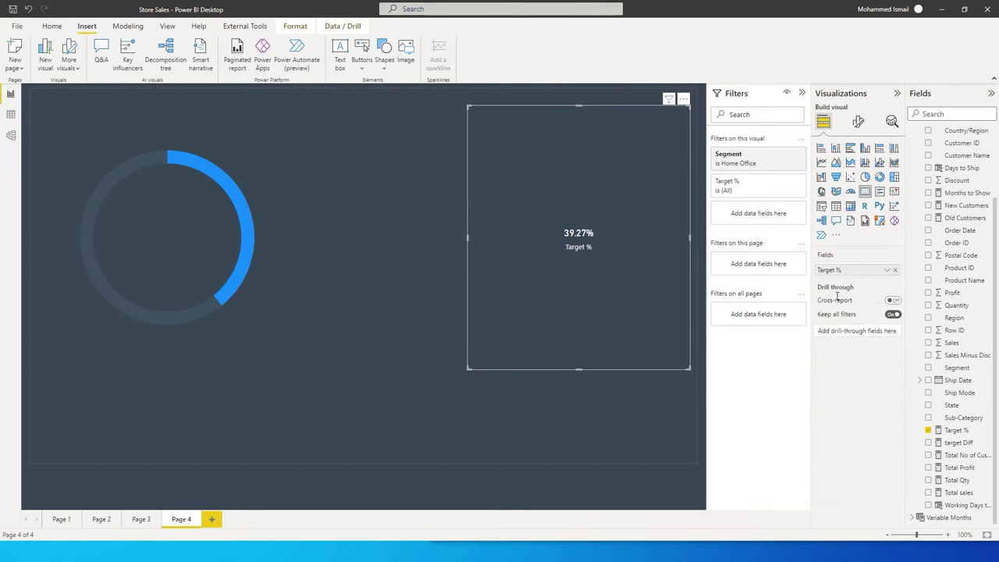
pyautogui.doubleClick(829, 269)
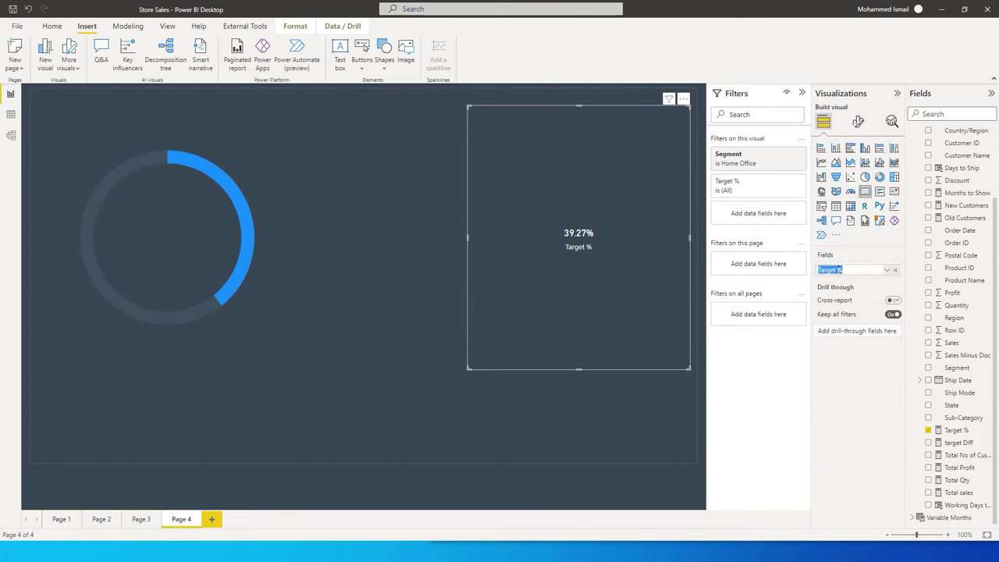
pyautogui.write('Home Office')
pyautogui.press('Return')
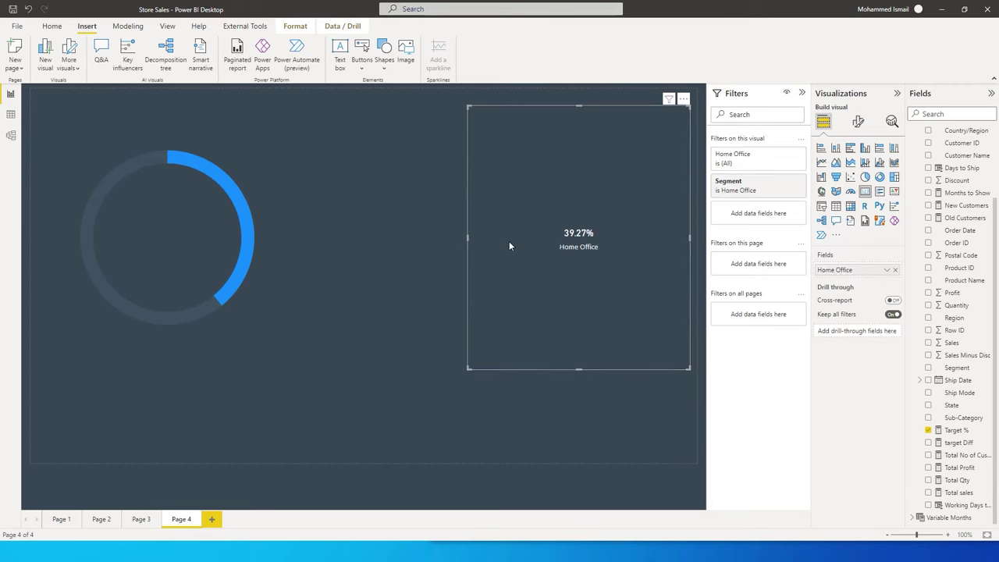
pyautogui.moveTo(468, 106); pyautogui.dragTo(601, 326)
pyautogui.moveTo(645, 352); pyautogui.dragTo(599, 158)
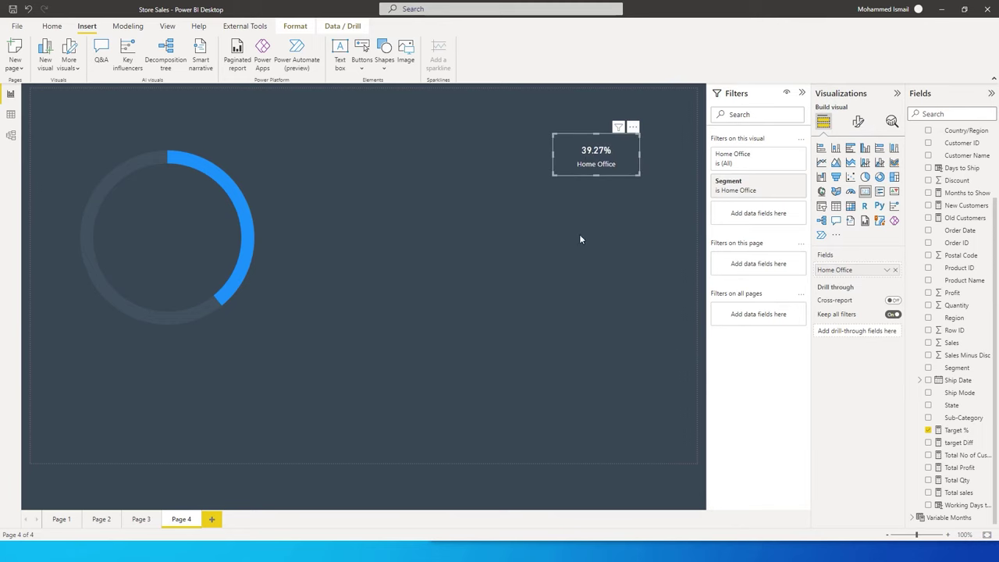
# Enlarge the donut chart slightly and nest a smaller duplicate concentrically inside its ring
pyautogui.click(195, 232)
pyautogui.moveTo(276, 370); pyautogui.dragTo(299, 384)
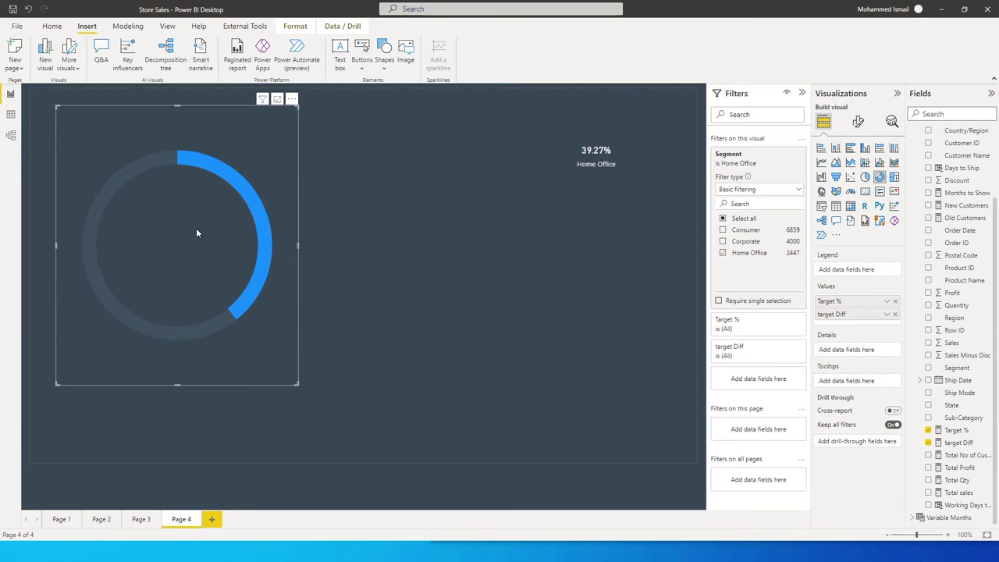
pyautogui.moveTo(196, 231); pyautogui.dragTo(202, 229)
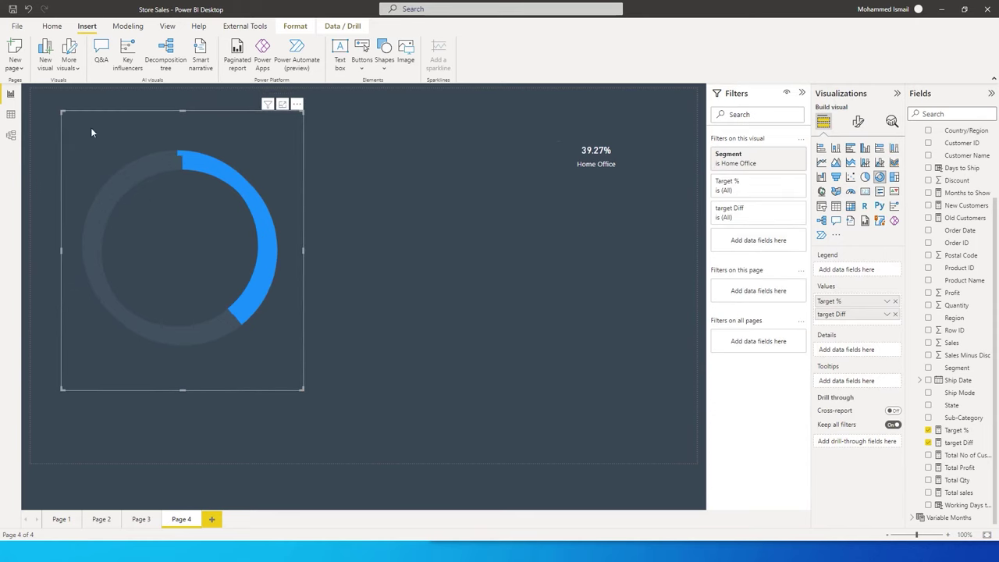
pyautogui.moveTo(70, 127); pyautogui.dragTo(91, 156)
pyautogui.moveTo(185, 238); pyautogui.dragTo(180, 235)
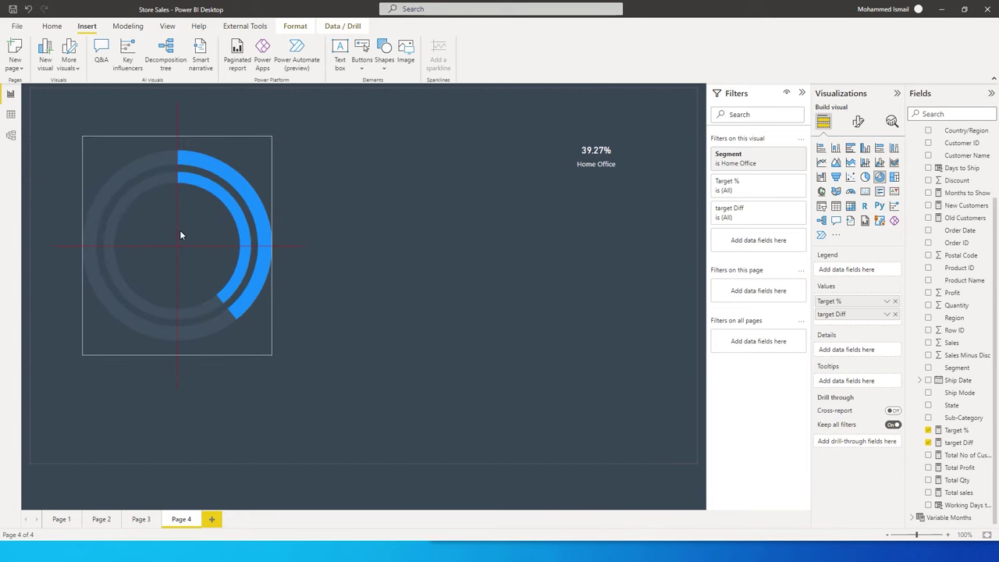
pyautogui.moveTo(181, 235); pyautogui.dragTo(181, 235)
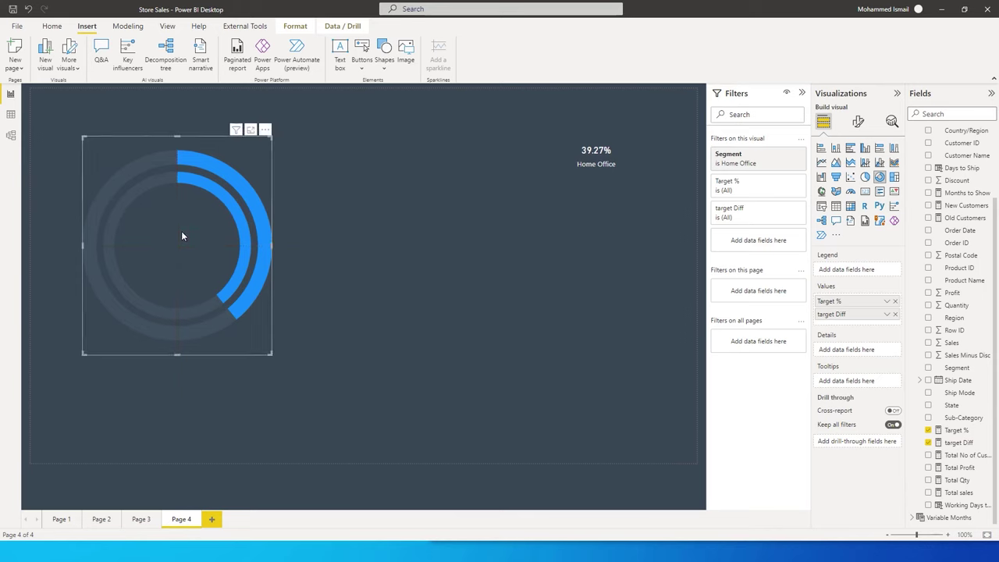
# Change the inner donut's Segment filter from Home Office to Corporate
pyautogui.click(776, 156)
pyautogui.click(724, 254)
pyautogui.click(723, 241)
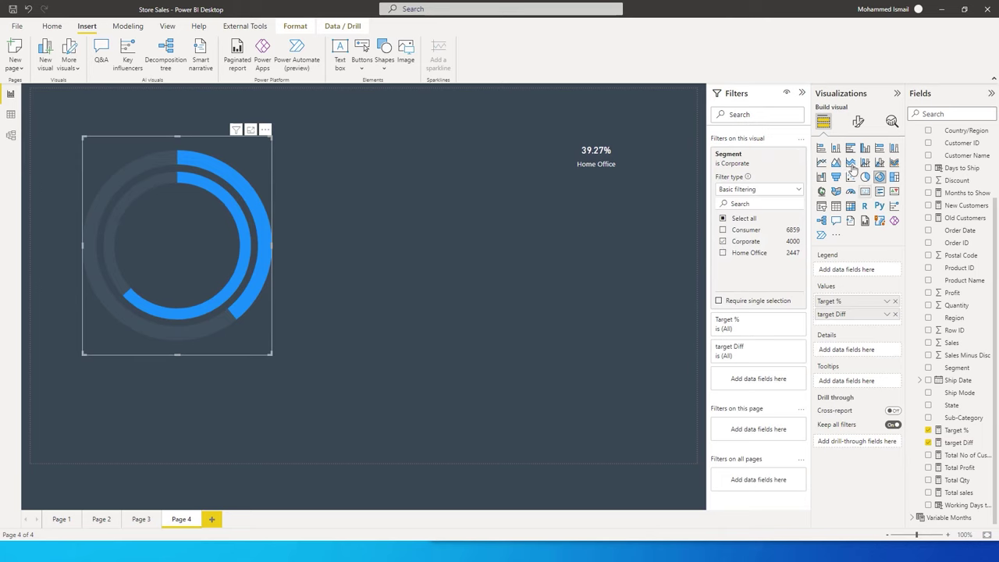
# Color the inner donut's Target % slice green and deselect the chart
pyautogui.click(858, 121)
pyautogui.click(820, 216)
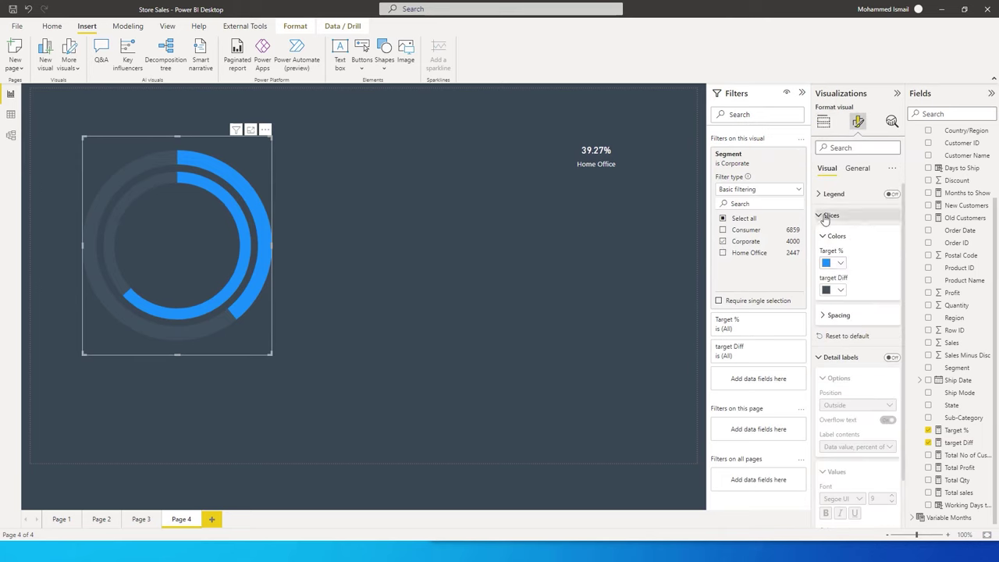
pyautogui.click(840, 264)
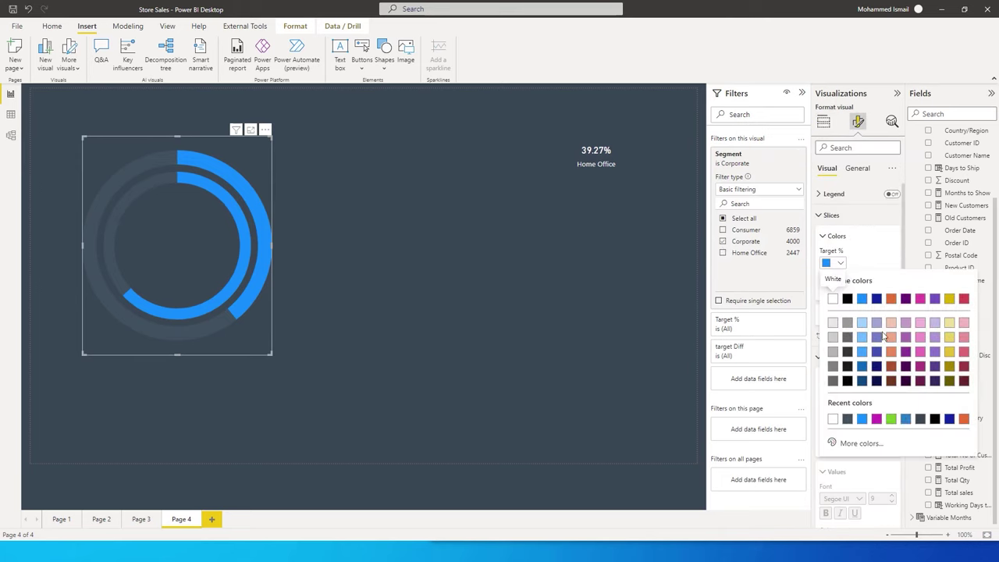
pyautogui.click(894, 419)
pyautogui.click(362, 247)
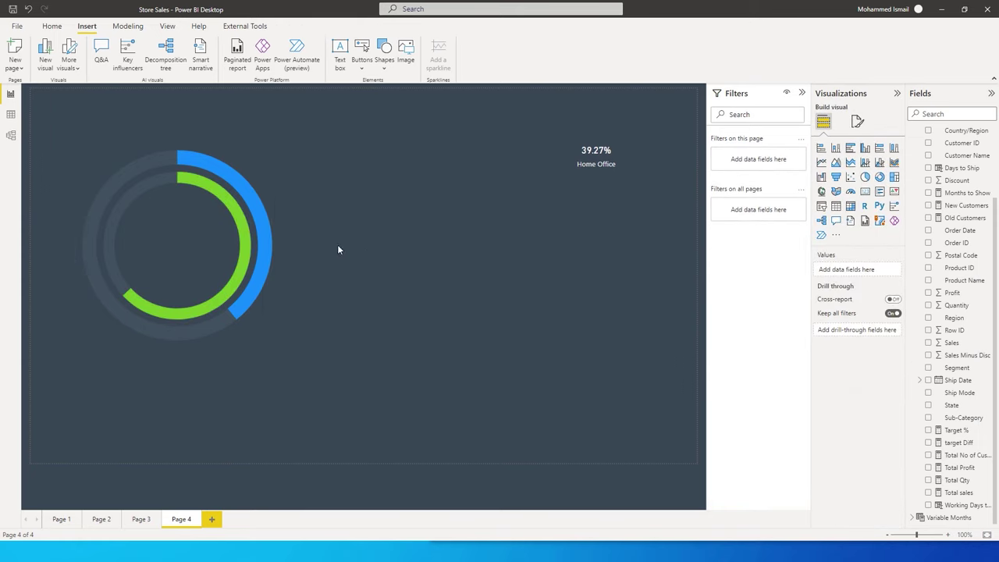
# Duplicate the green Corporate donut and nest the smaller copy concentrically inside its ring
pyautogui.click(193, 249)
pyautogui.click(192, 250)
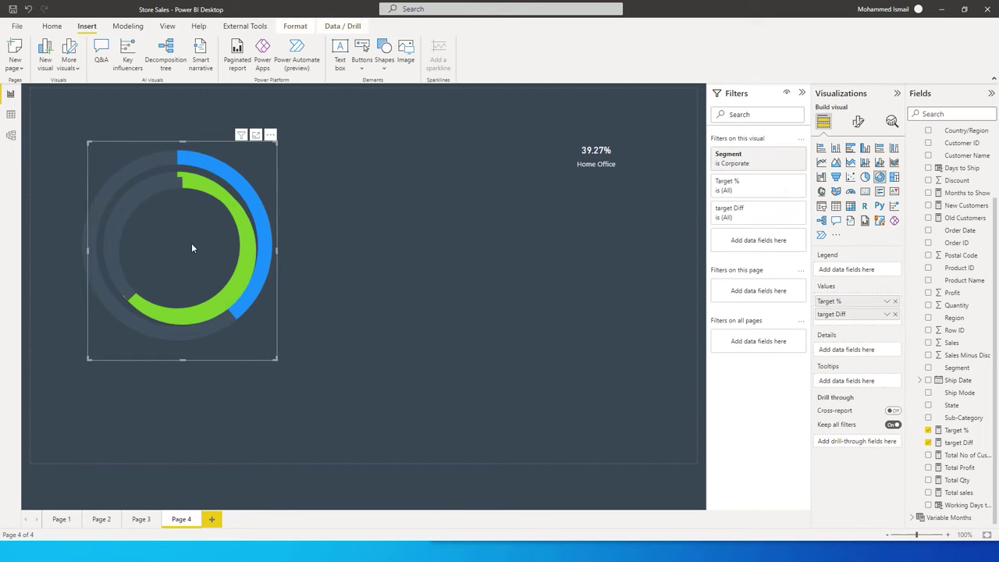
pyautogui.moveTo(89, 143); pyautogui.dragTo(130, 184)
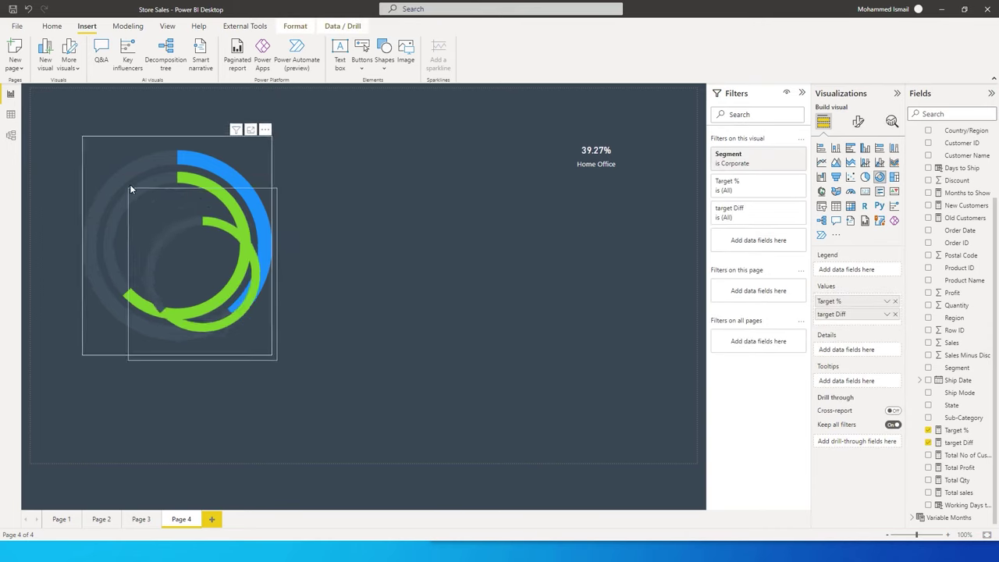
pyautogui.moveTo(201, 249); pyautogui.dragTo(196, 242)
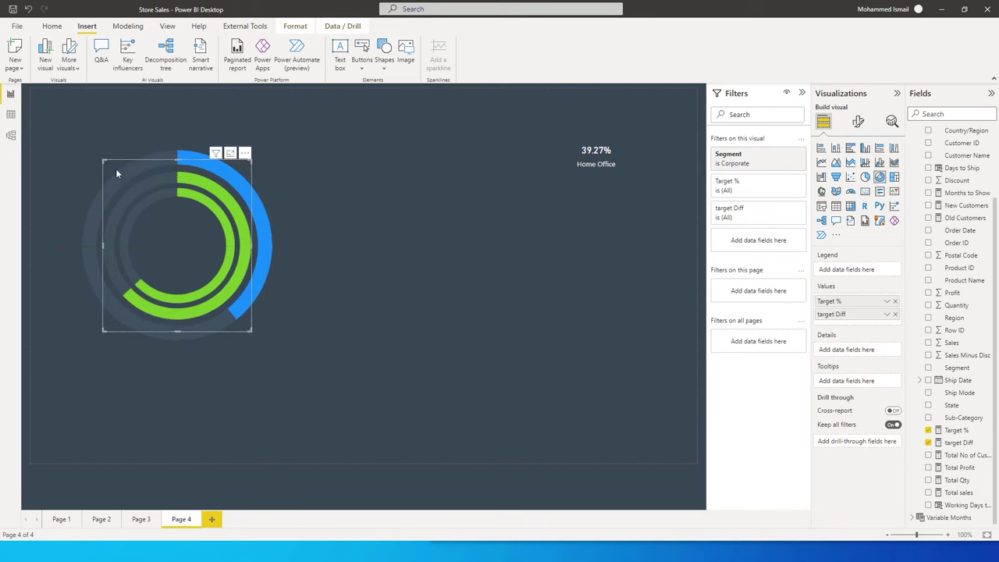
pyautogui.moveTo(104, 161); pyautogui.dragTo(107, 166)
pyautogui.click(180, 227)
pyautogui.moveTo(179, 226); pyautogui.dragTo(176, 223)
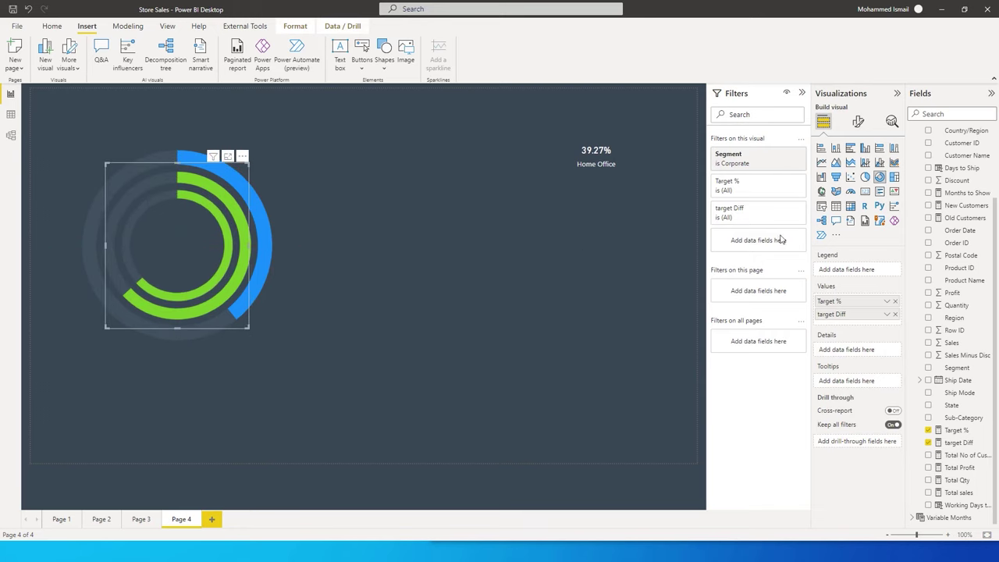
# Change the innermost donut's Segment filter from Corporate to Consumer
pyautogui.click(782, 171)
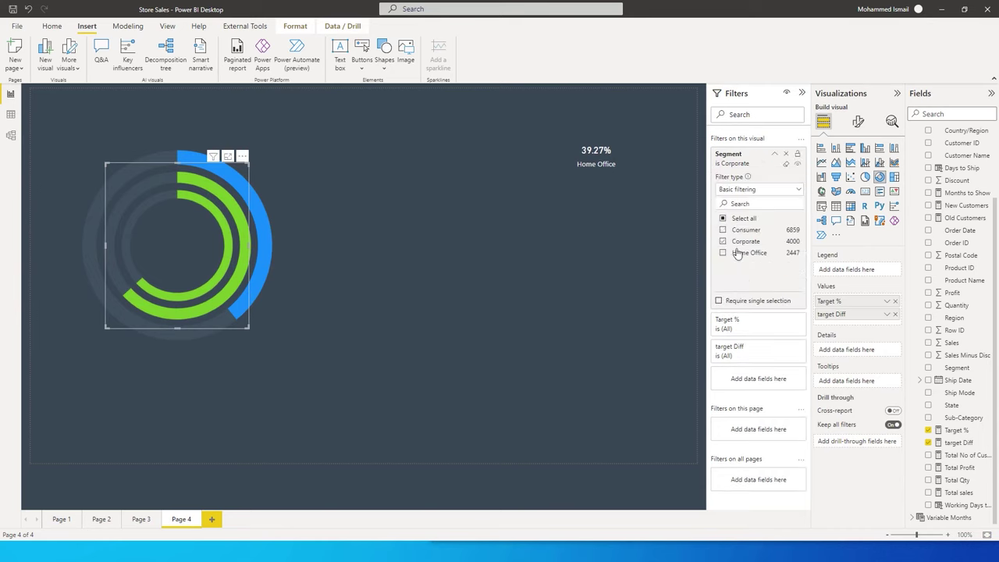
pyautogui.click(738, 233)
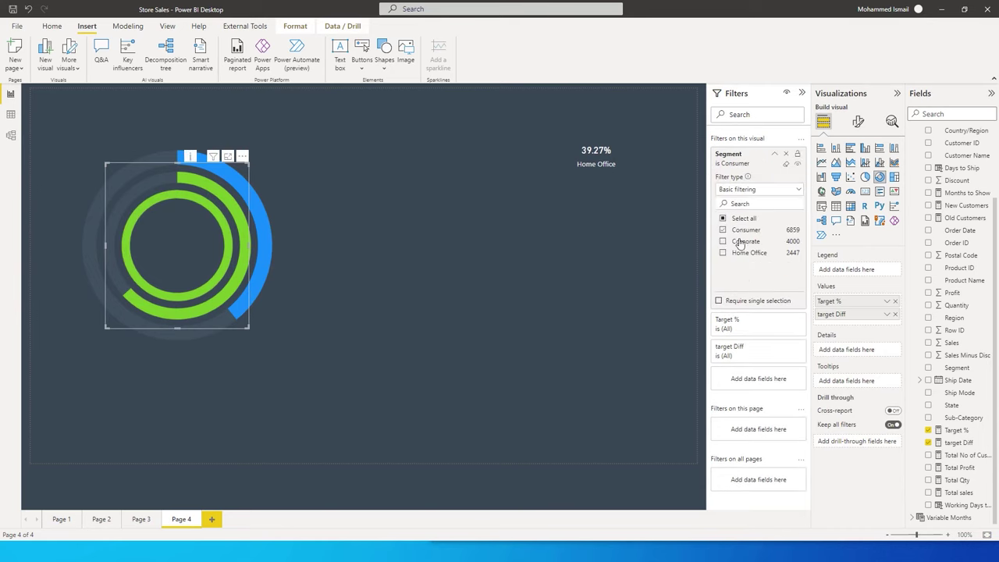
pyautogui.click(776, 167)
# Color the innermost donut's Target % slice magenta and deselect the chart
pyautogui.click(859, 123)
pyautogui.click(831, 218)
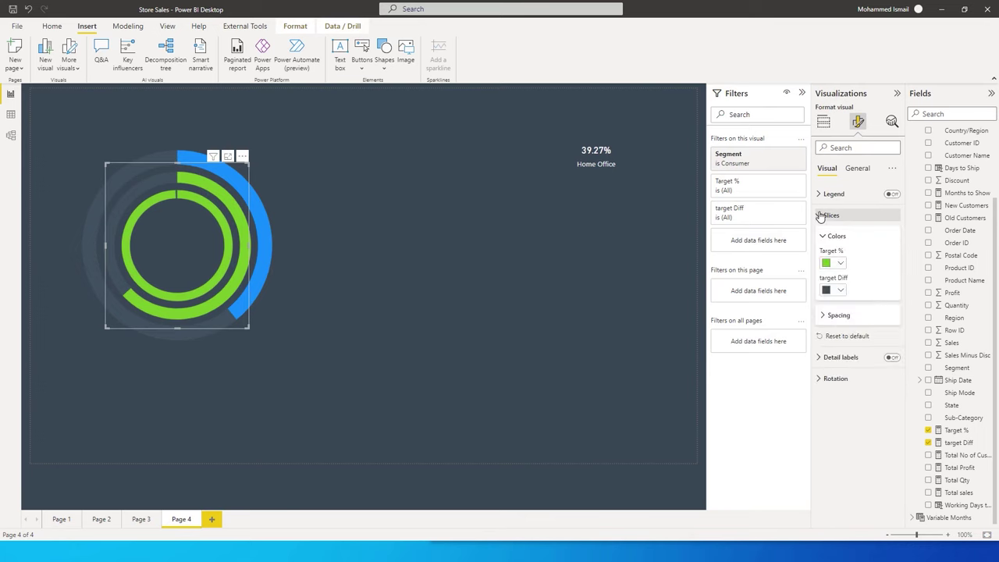
pyautogui.click(840, 263)
pyautogui.click(891, 420)
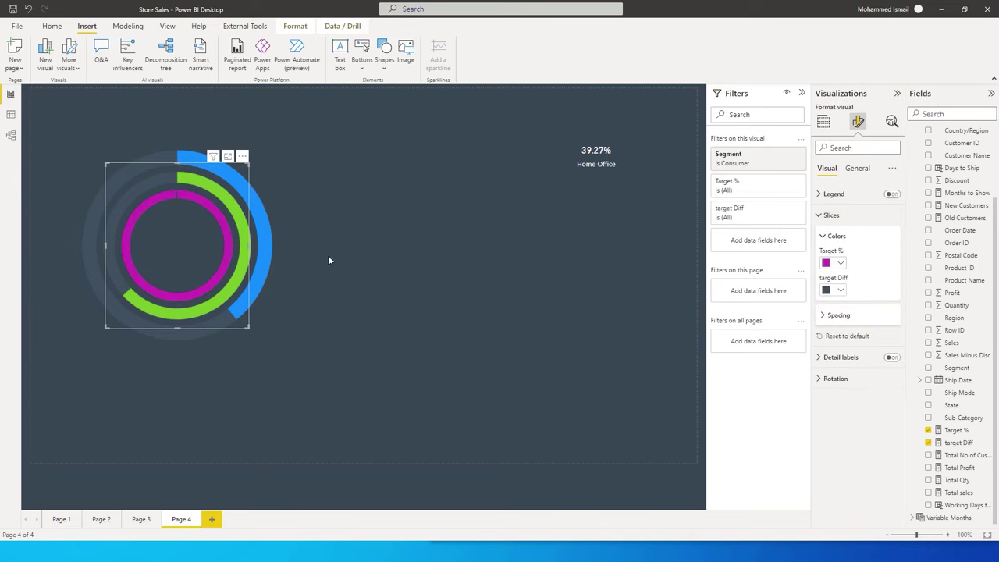
pyautogui.click(395, 262)
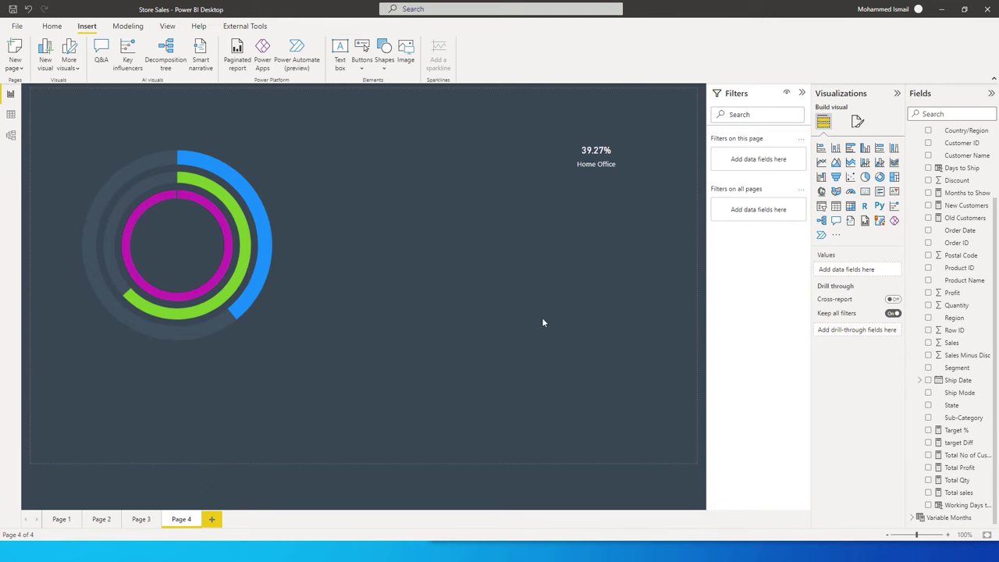
# Add a card visual showing Total sales and turn off its background
pyautogui.click(935, 495)
pyautogui.click(931, 494)
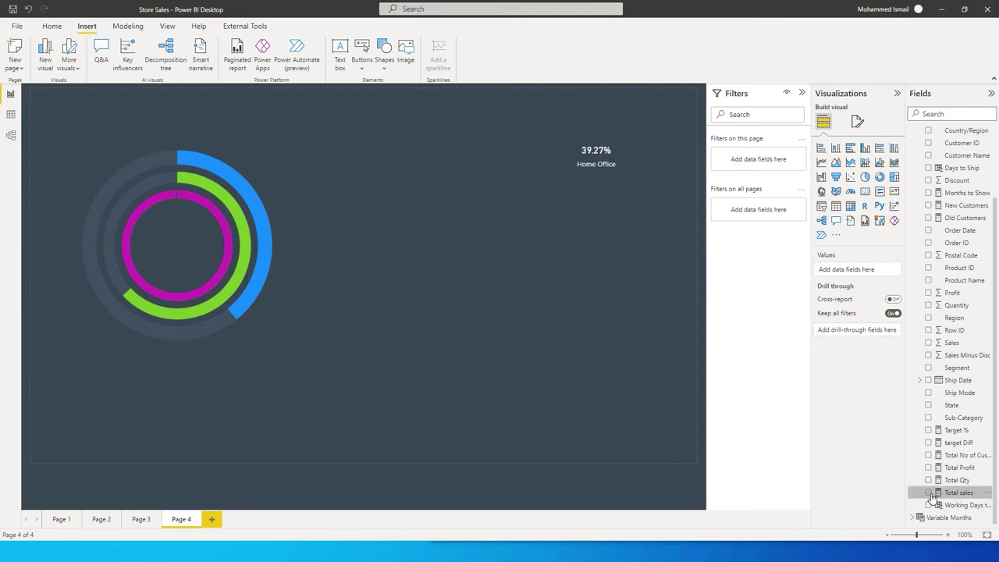
pyautogui.click(866, 192)
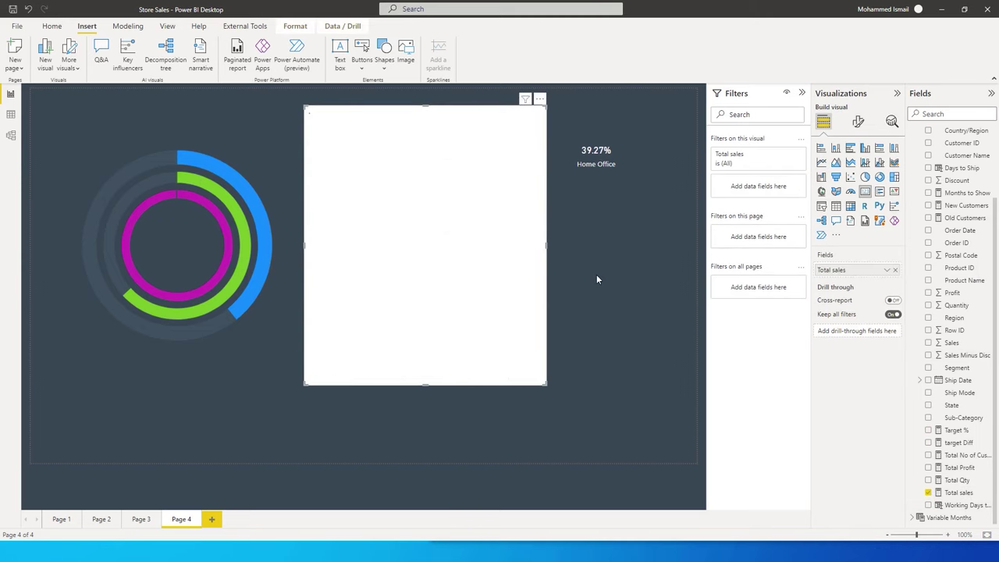
pyautogui.click(858, 121)
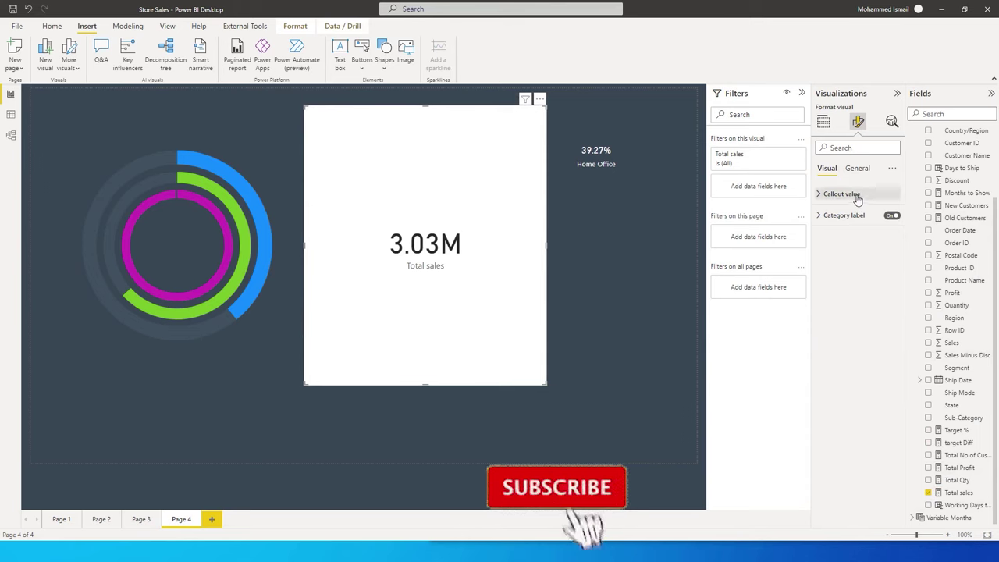
pyautogui.click(857, 168)
pyautogui.click(851, 238)
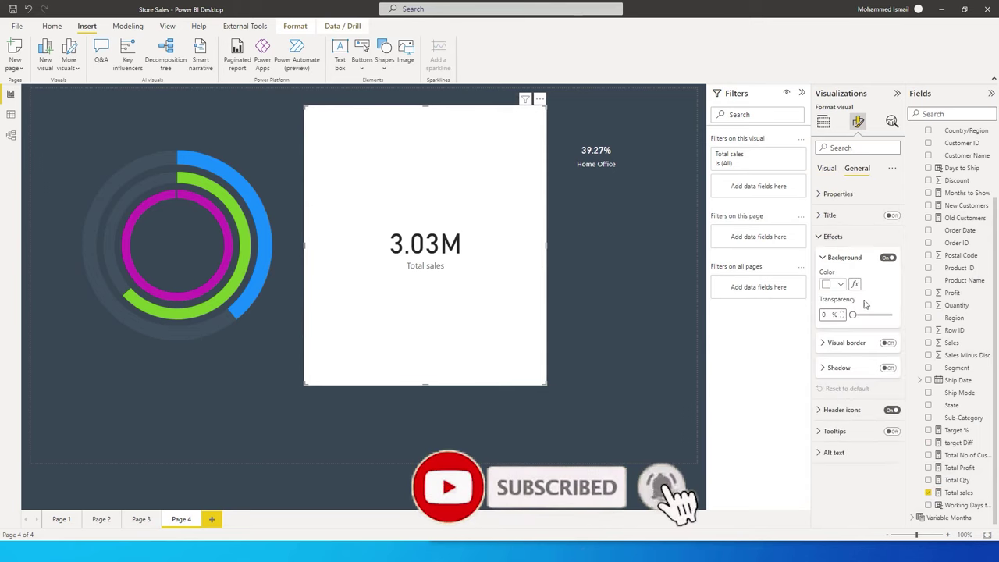
pyautogui.click(888, 257)
# Color the Total sales card's callout value white and turn off its category label
pyautogui.click(827, 167)
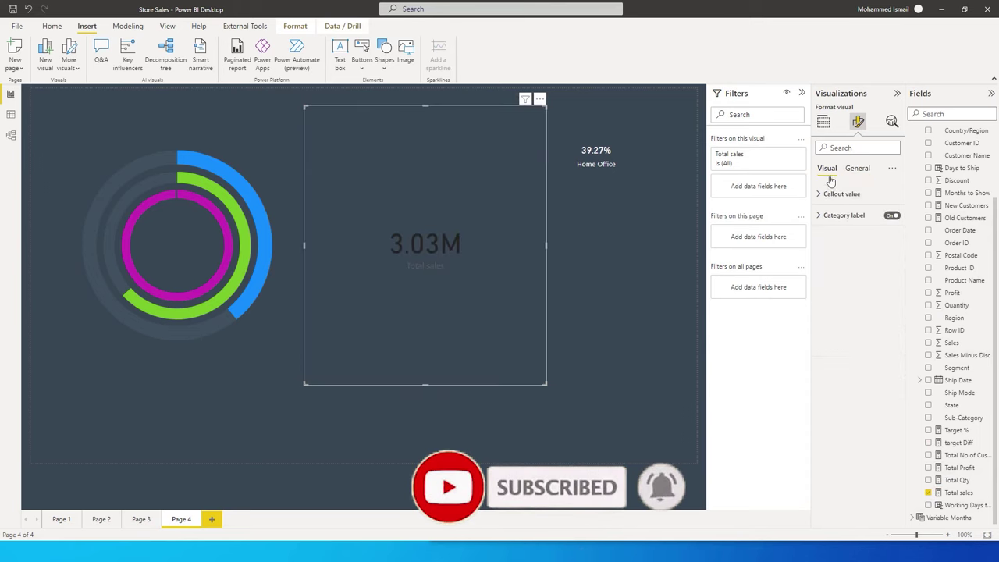
pyautogui.click(829, 196)
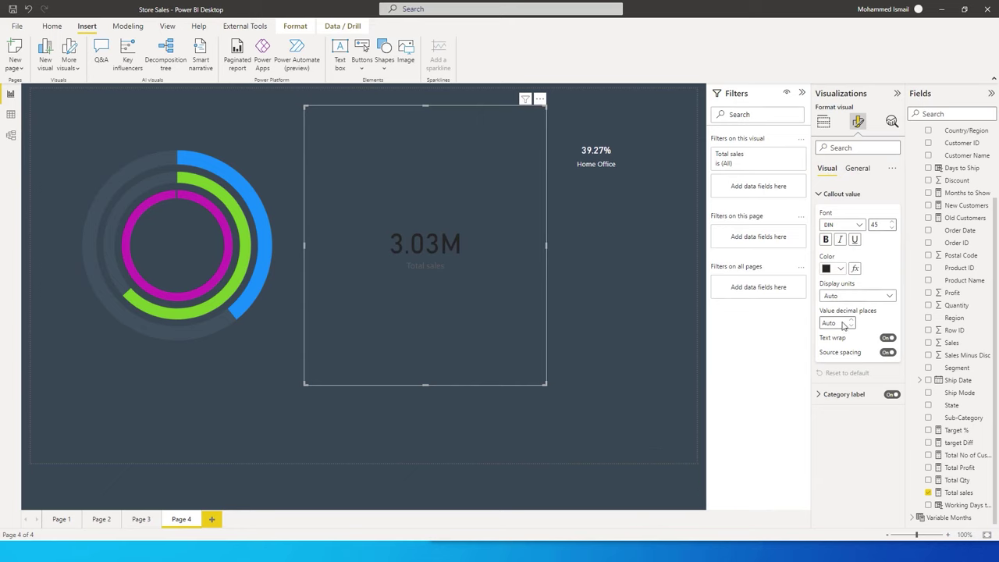
pyautogui.click(841, 270)
pyautogui.click(833, 305)
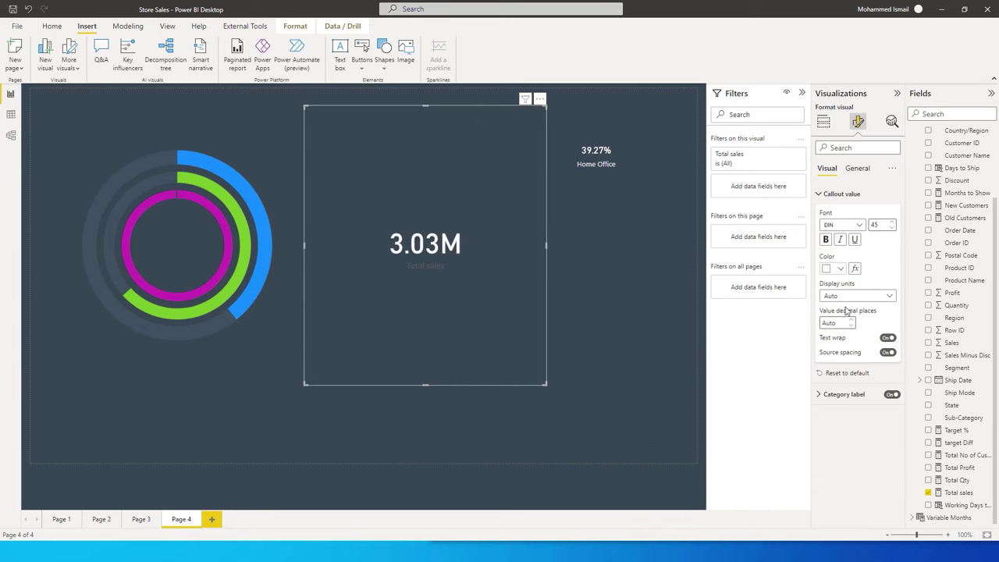
pyautogui.click(821, 194)
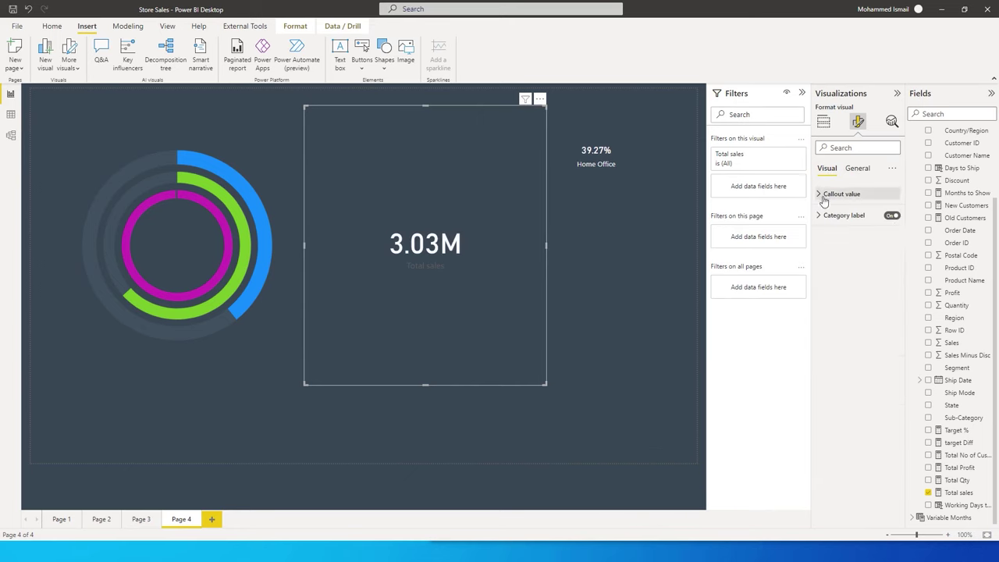
pyautogui.click(892, 217)
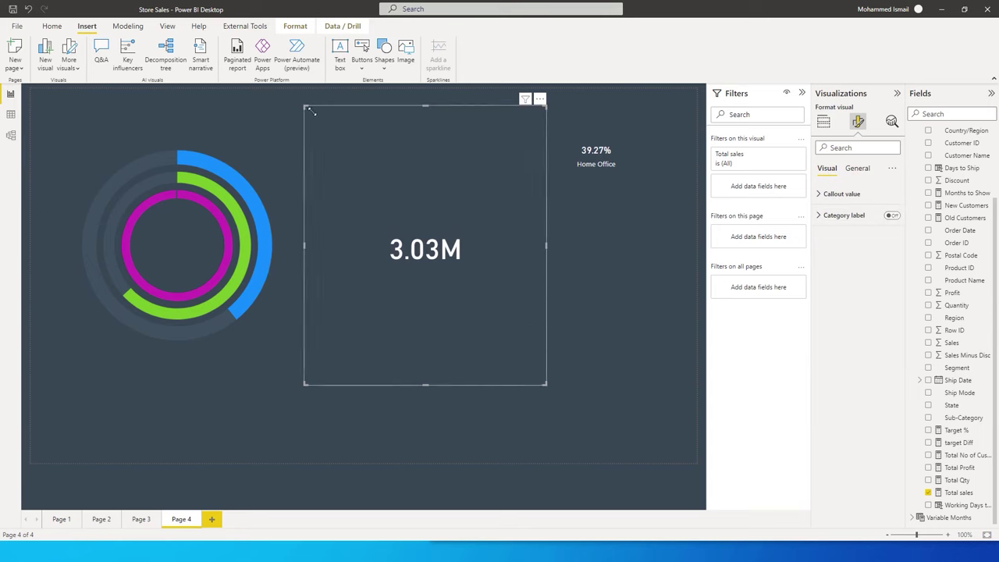
# Shrink the Total sales card and center it inside the innermost donut
pyautogui.moveTo(306, 108); pyautogui.dragTo(471, 298)
pyautogui.moveTo(473, 344); pyautogui.dragTo(461, 342)
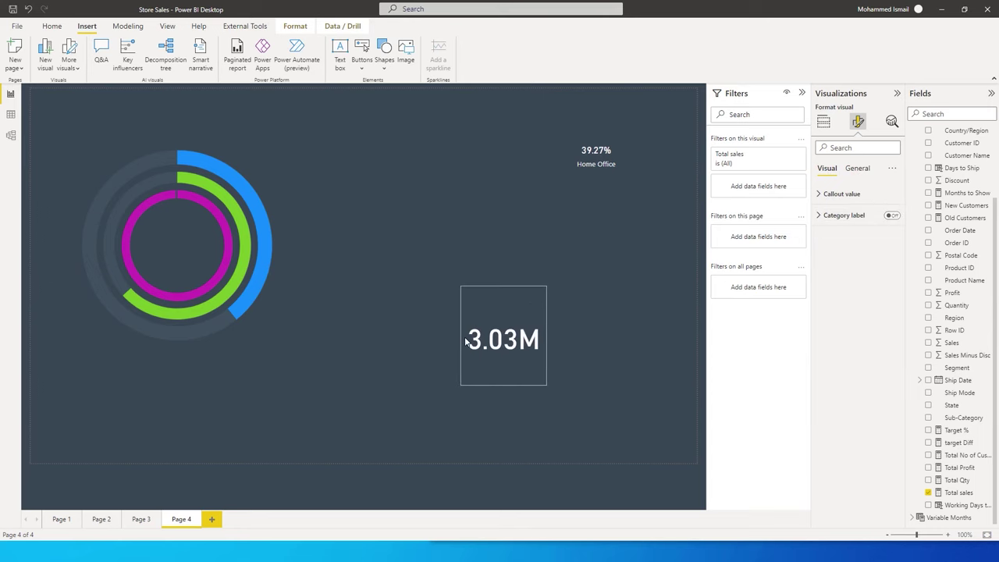
pyautogui.moveTo(503, 288); pyautogui.dragTo(182, 232)
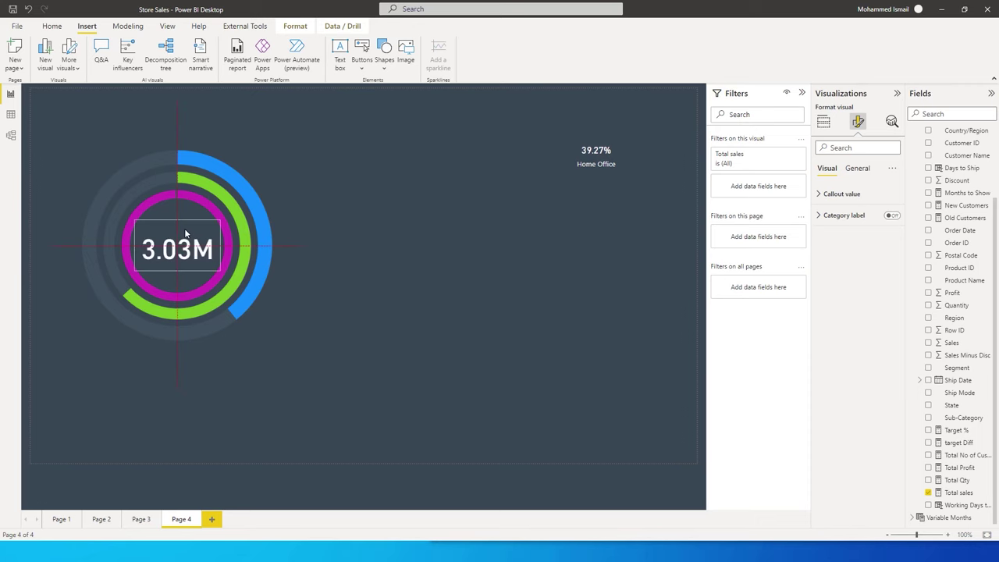
pyautogui.click(385, 272)
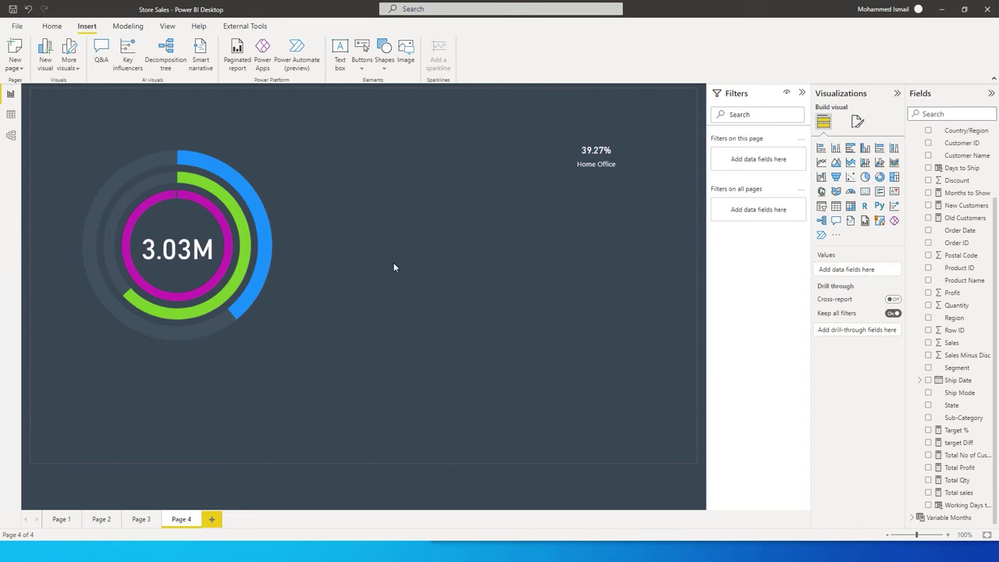
pyautogui.click(184, 251)
pyautogui.moveTo(184, 252); pyautogui.dragTo(184, 251)
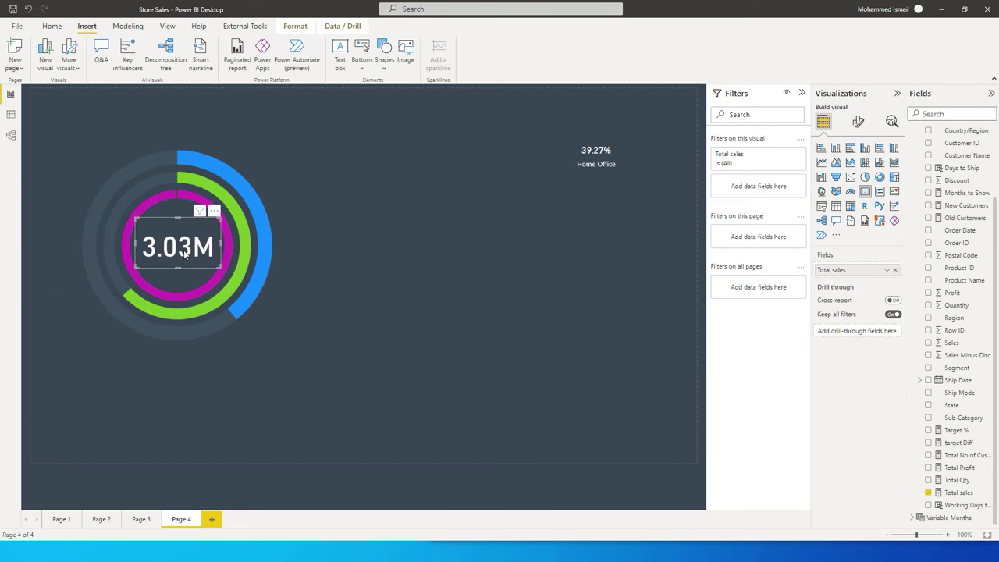
# Set the Total sales card's callout value font size to 30 and deselect the card
pyautogui.click(859, 122)
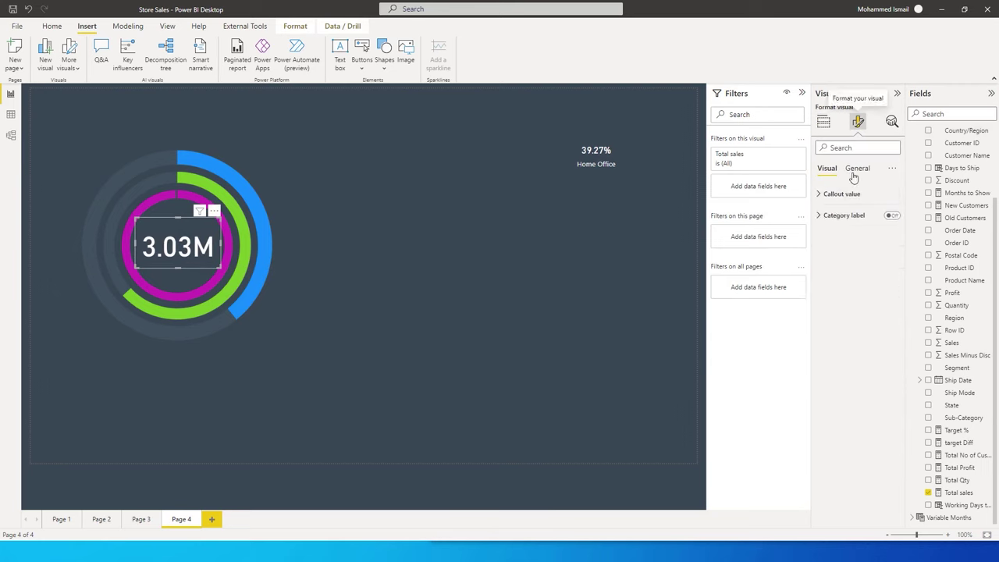
pyautogui.click(835, 193)
pyautogui.doubleClick(865, 222)
pyautogui.write('30')
pyautogui.press('Return')
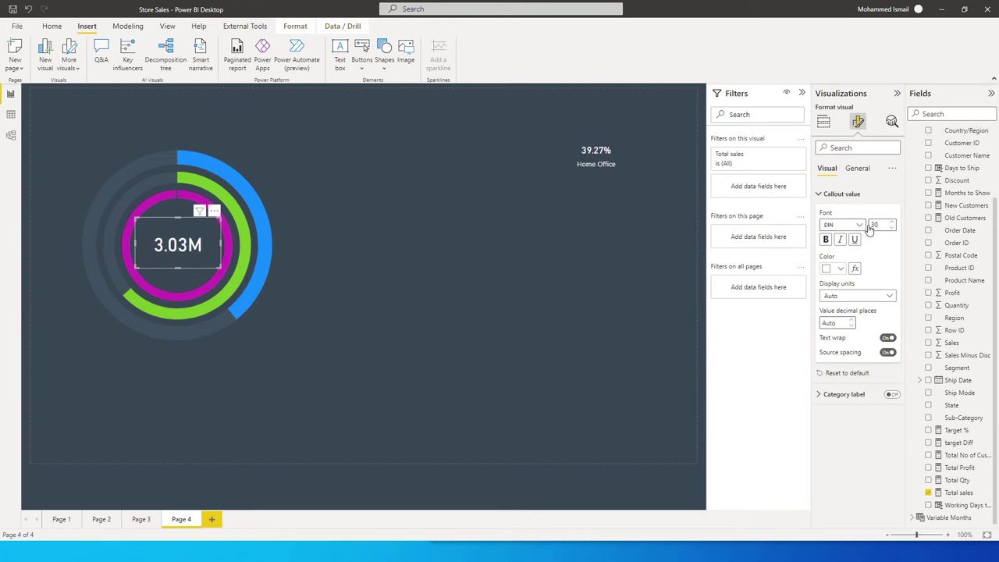
pyautogui.click(389, 273)
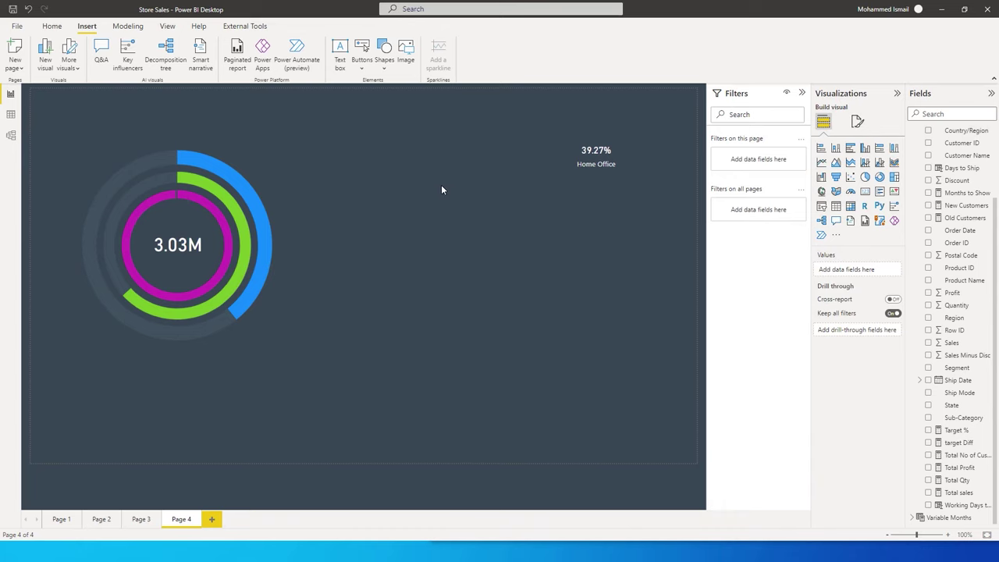
# Group the three donut charts and the Total sales card together
pyautogui.moveTo(420, 120); pyautogui.dragTo(2, 418)
pyautogui.rightClick(263, 346)
pyautogui.moveTo(305, 369)
pyautogui.click(379, 367)
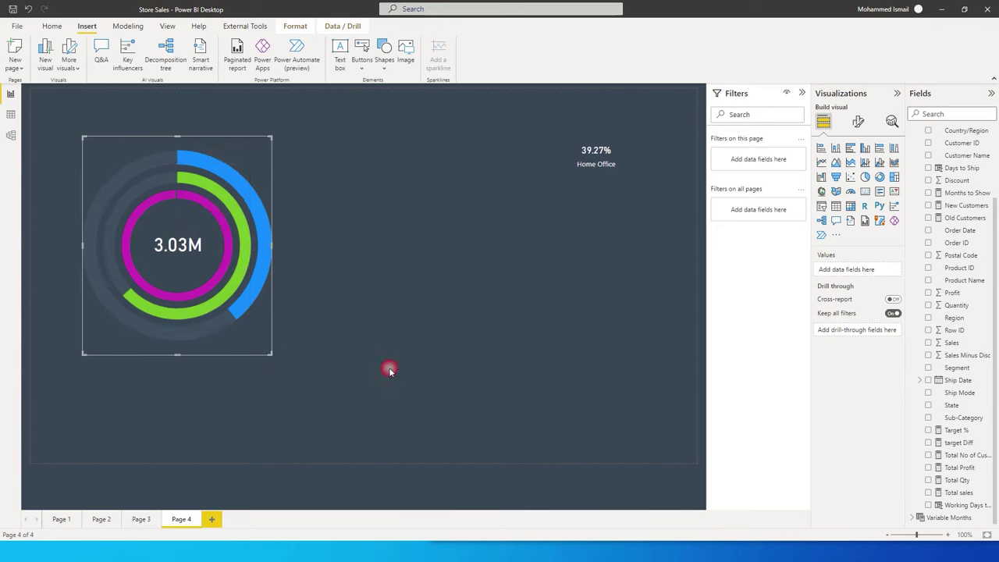
pyautogui.click(398, 285)
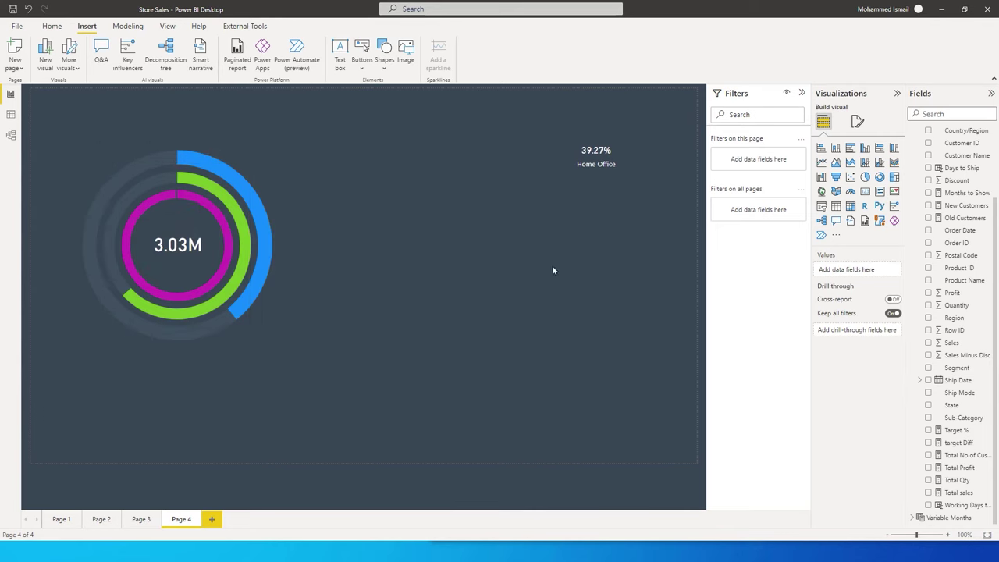
# Move the Home Office card beside the donut group and place the small blue rectangle just left of the card's text
pyautogui.moveTo(617, 173); pyautogui.dragTo(365, 207)
pyautogui.click(477, 198)
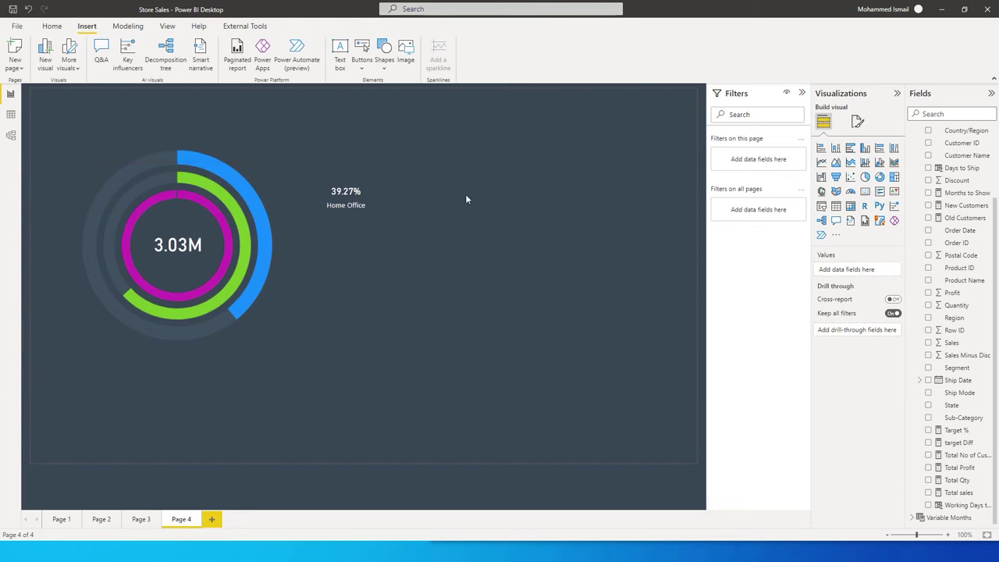
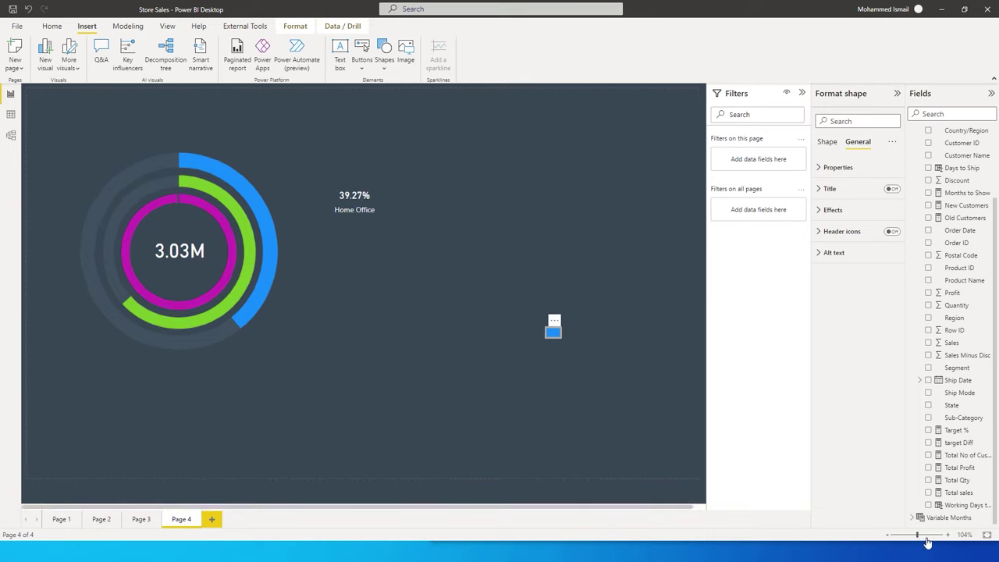
pyautogui.click(949, 536)
pyautogui.click(949, 536)
pyautogui.click(949, 536)
pyautogui.click(948, 535)
pyautogui.click(949, 536)
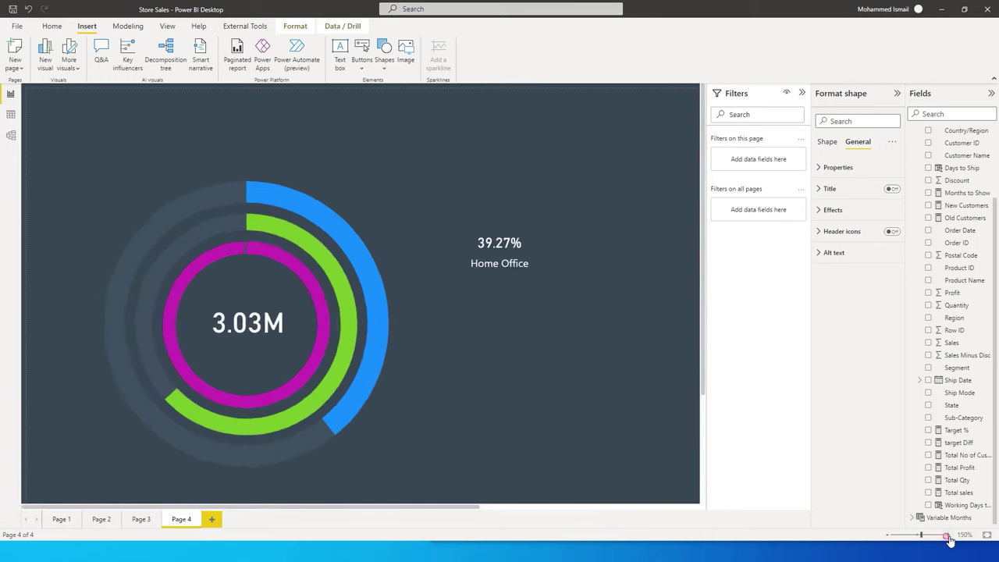
pyautogui.click(949, 536)
pyautogui.moveTo(366, 507); pyautogui.dragTo(515, 494)
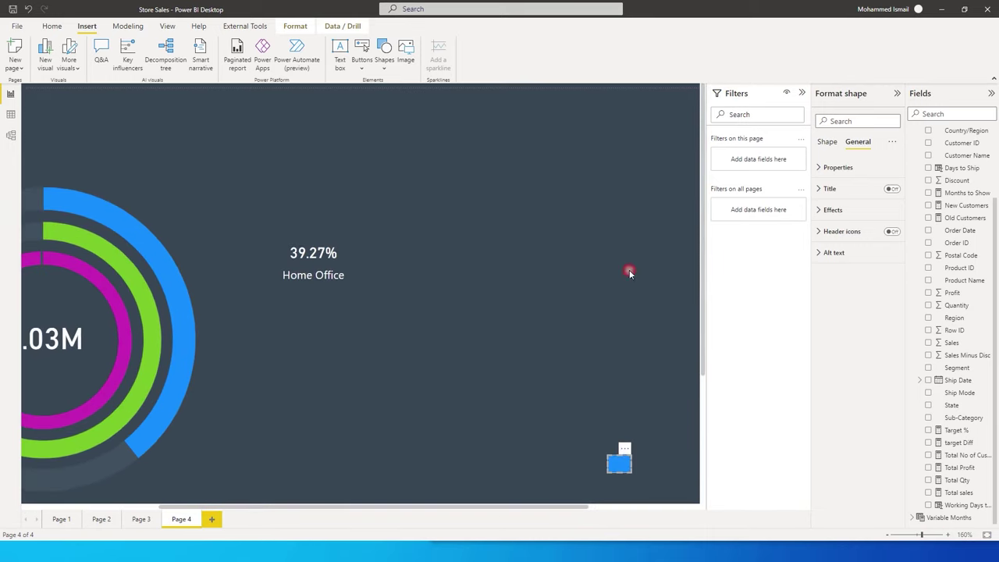
pyautogui.moveTo(619, 467); pyautogui.dragTo(260, 267)
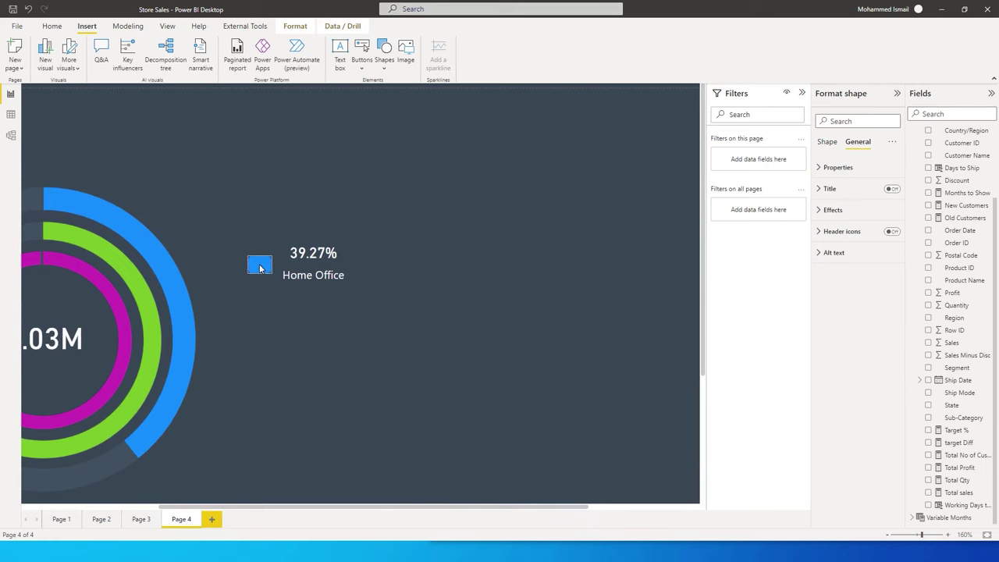
pyautogui.click(333, 333)
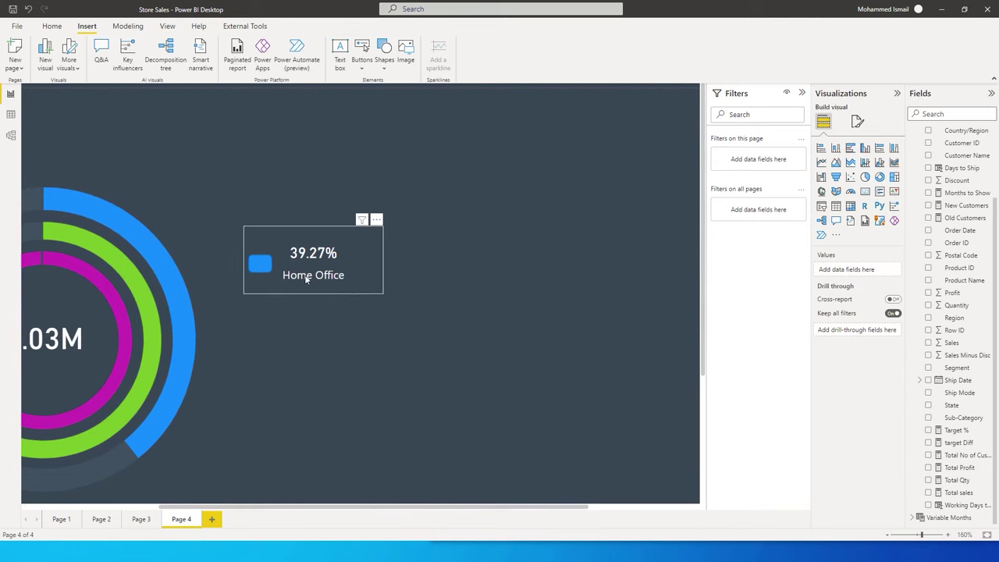
# Duplicate the Home Office card and place the copy directly below the original
pyautogui.click(305, 277)
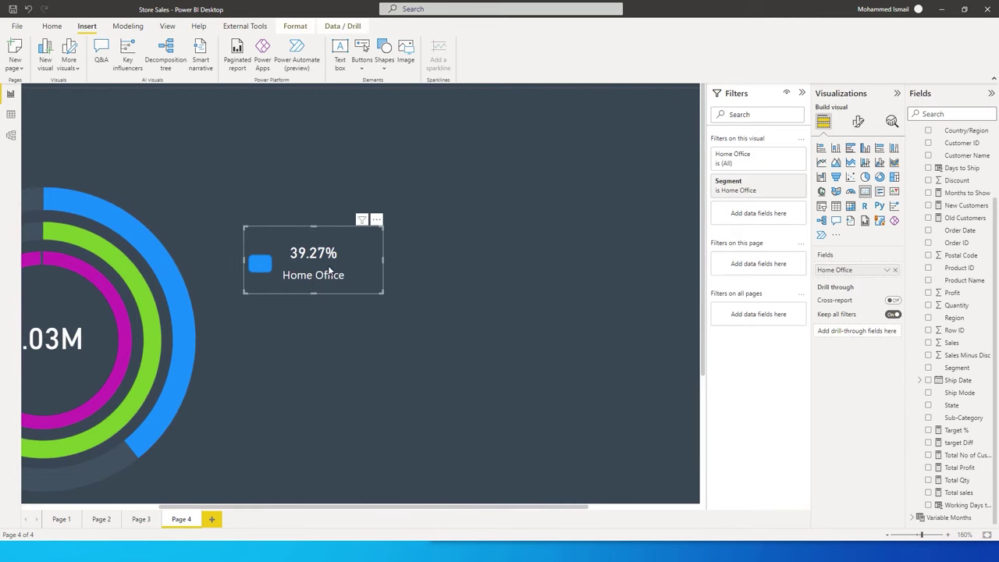
pyautogui.click(315, 347)
pyautogui.click(314, 274)
pyautogui.moveTo(314, 274); pyautogui.dragTo(326, 321)
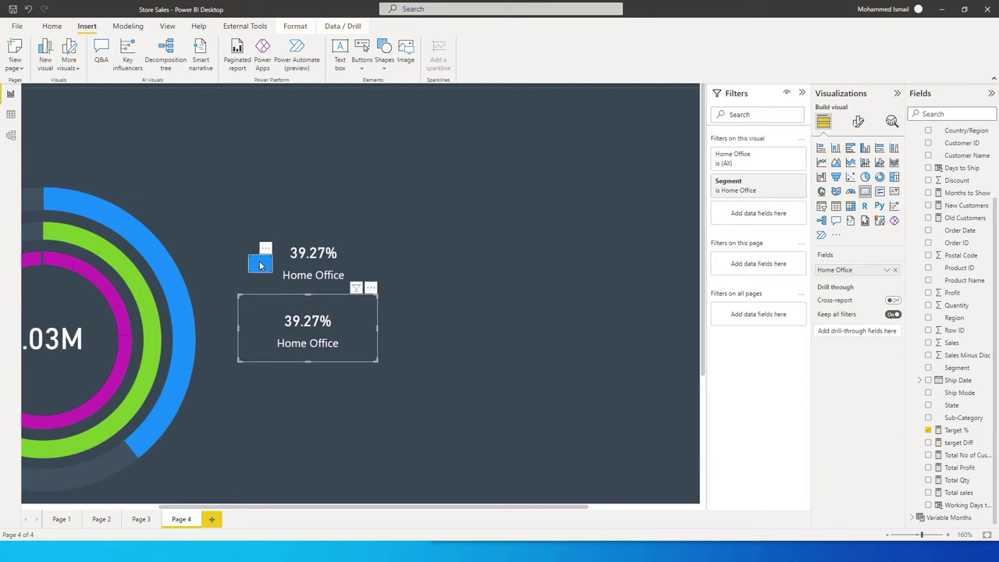
# Duplicate the small blue rectangle, place the copy beside the lower card's text, and fill it with the donut's green
pyautogui.click(260, 266)
pyautogui.moveTo(260, 268); pyautogui.dragTo(271, 276)
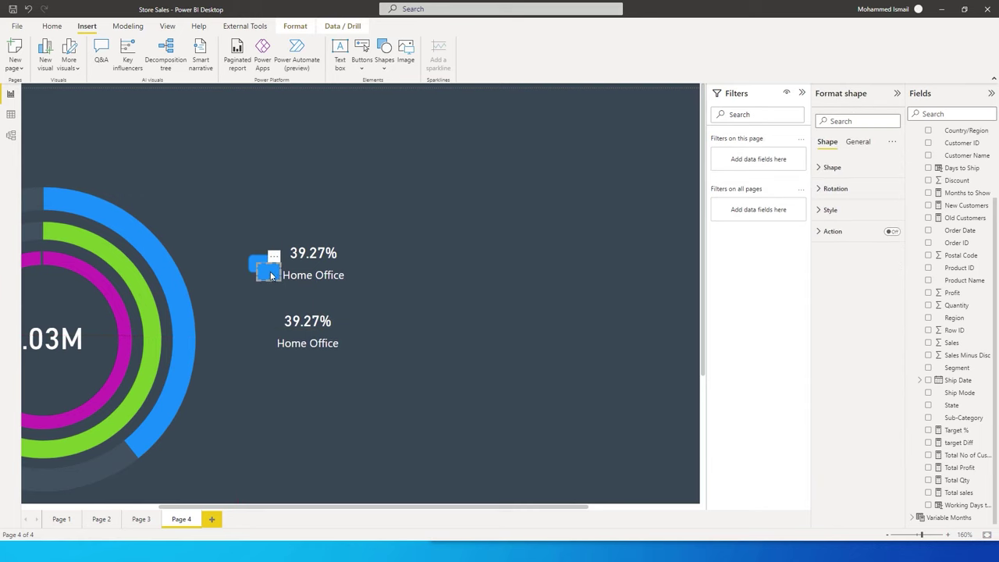
pyautogui.moveTo(263, 340); pyautogui.dragTo(261, 332)
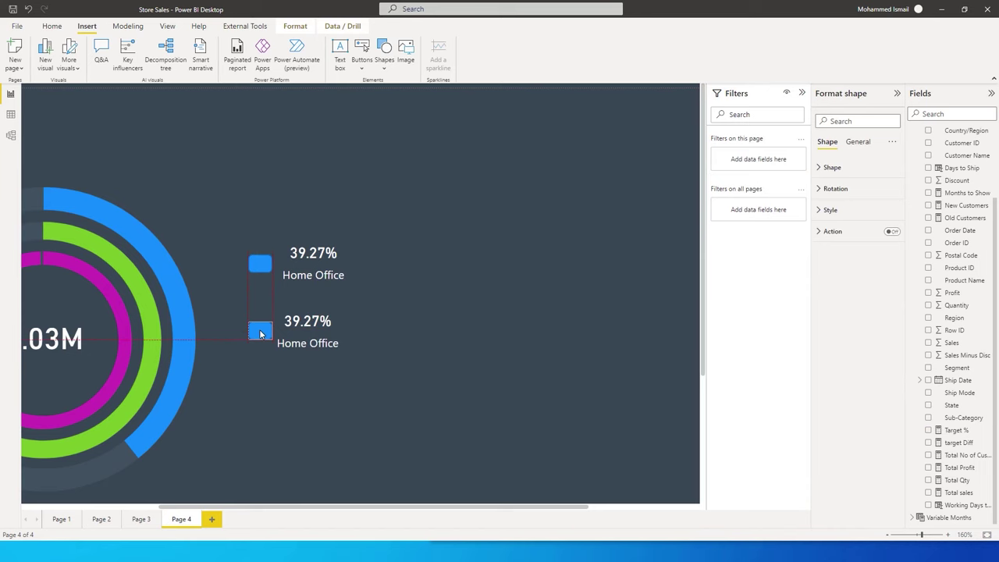
pyautogui.click(830, 167)
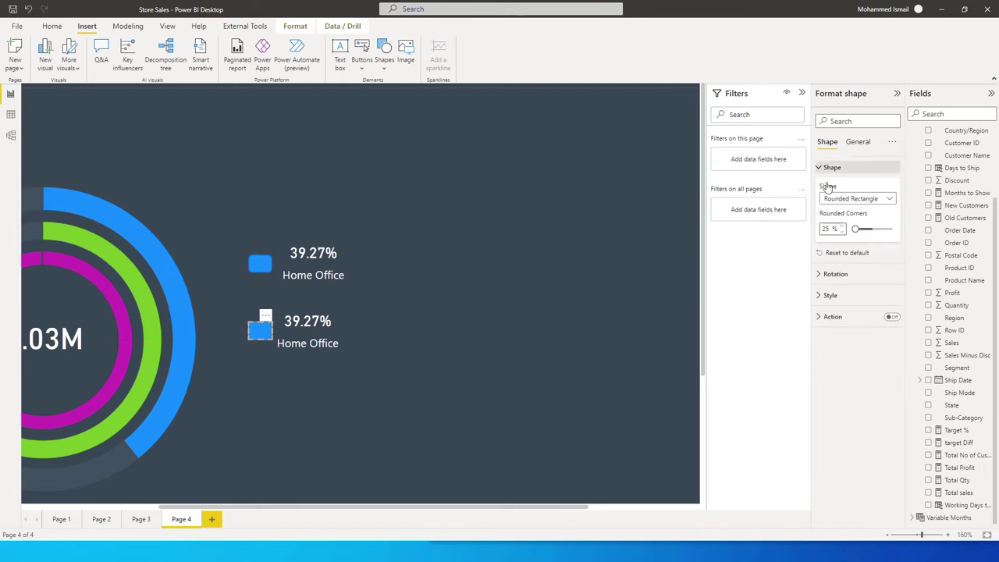
pyautogui.click(829, 297)
pyautogui.click(833, 343)
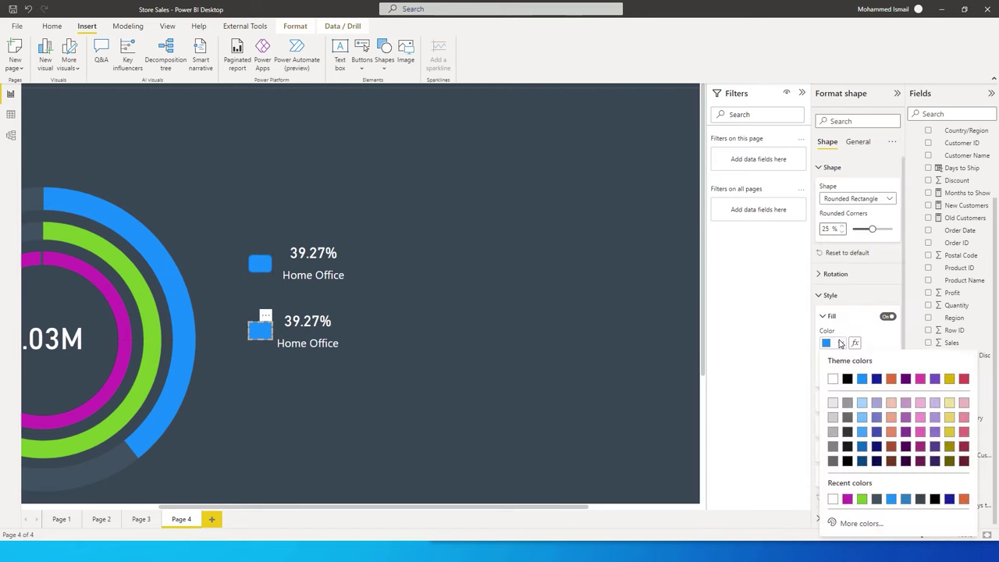
pyautogui.click(862, 500)
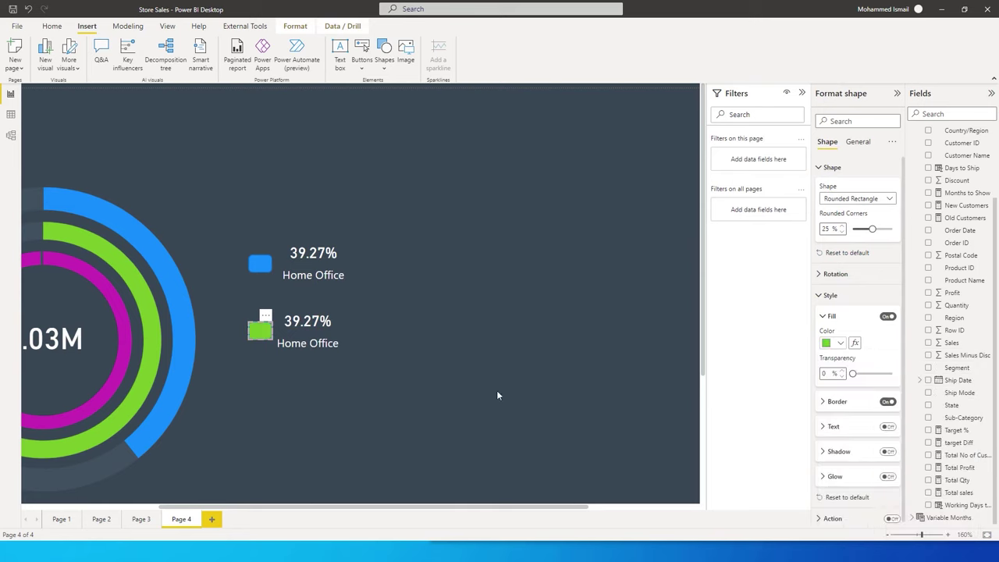
# Change the lower card's Segment filter from Home Office to only Corporate
pyautogui.click(159, 342)
pyautogui.click(266, 330)
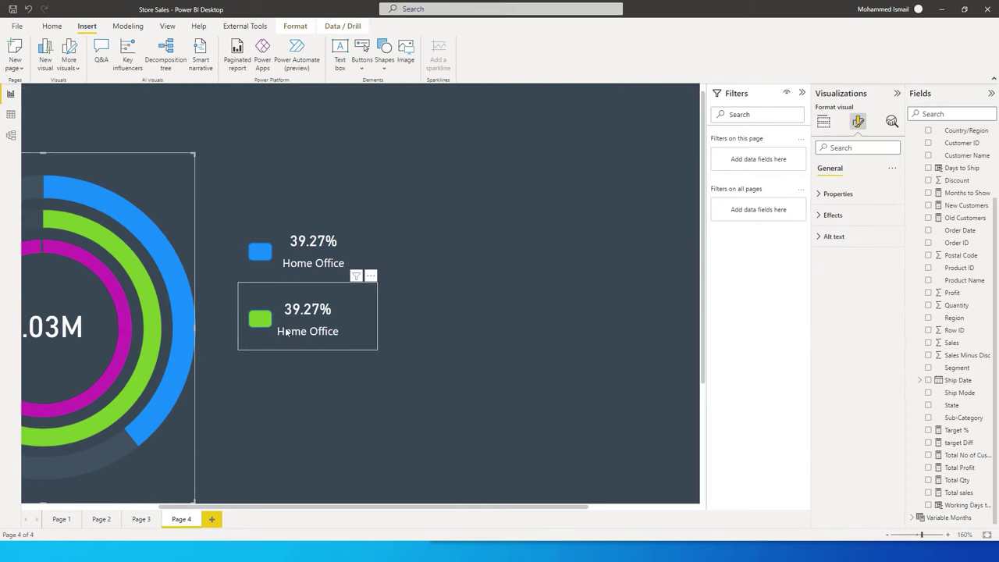
pyautogui.click(774, 213)
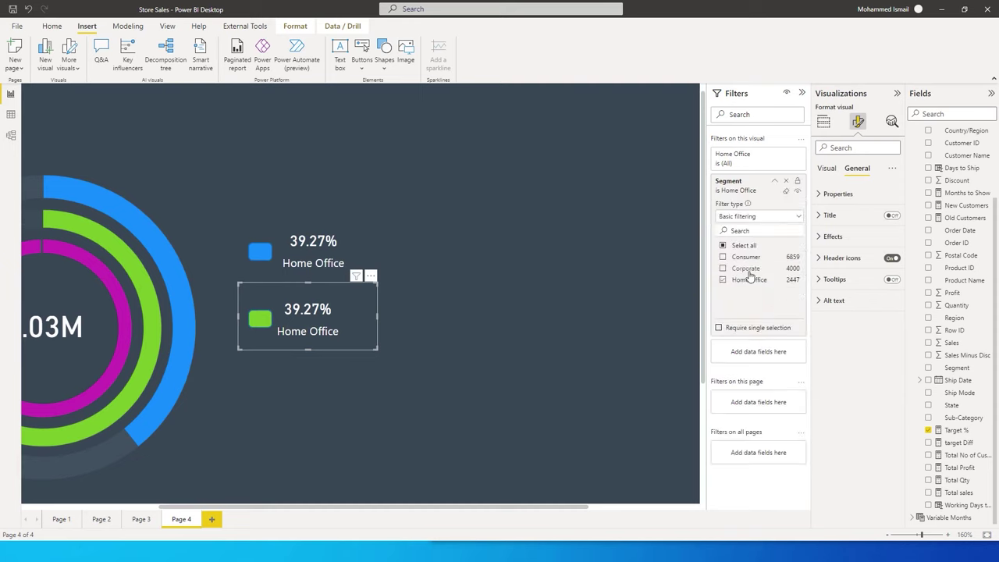
pyautogui.click(723, 280)
pyautogui.click(723, 267)
# Rename the lower card's field label as Corporate
pyautogui.click(826, 122)
pyautogui.doubleClick(857, 272)
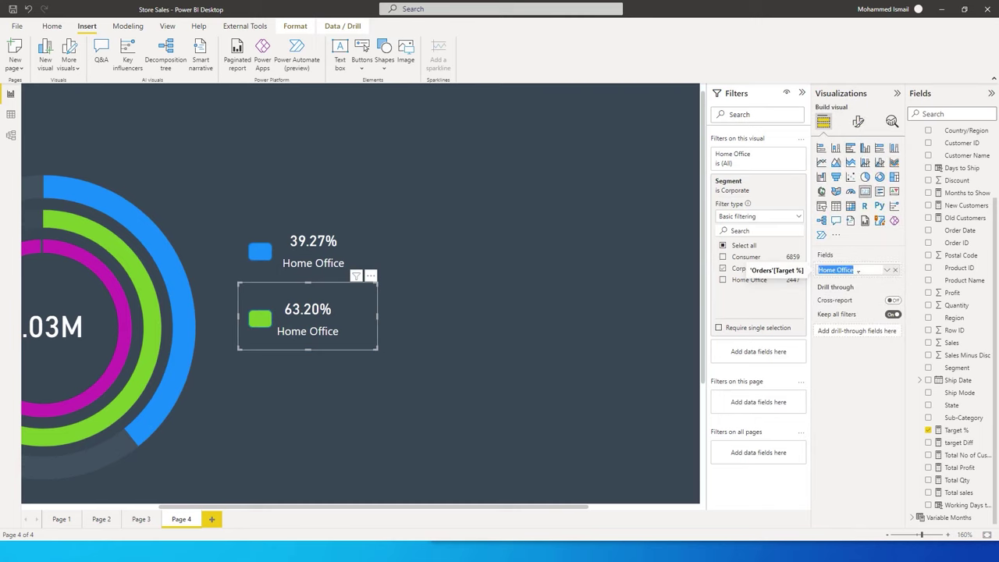
pyautogui.write('Cop')
pyautogui.press('Return')
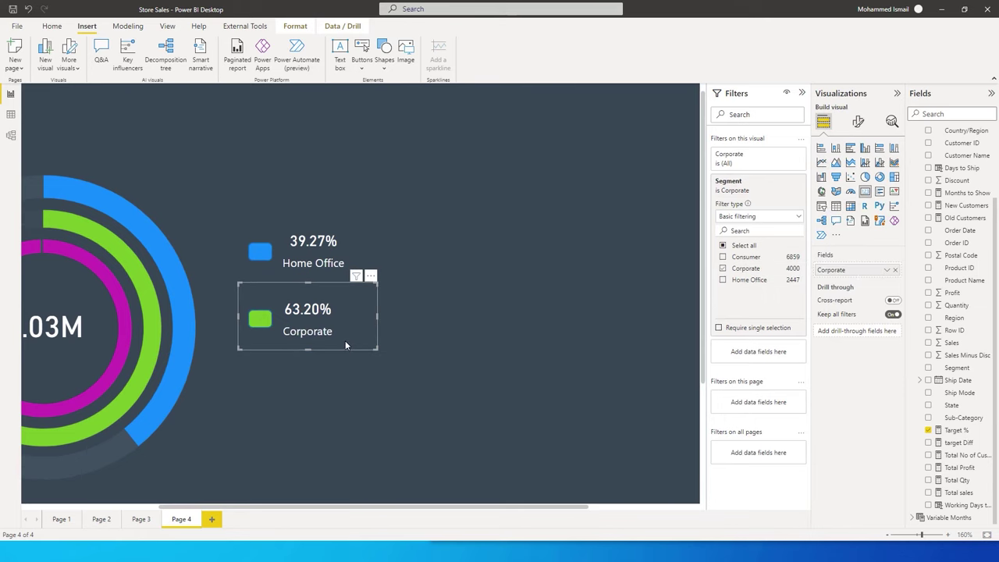
# Duplicate the Corporate card directly below the original and filter the copy's Segment to only Consumer
pyautogui.hotkey('ctrl', 'v')
pyautogui.moveTo(346, 345); pyautogui.dragTo(363, 396)
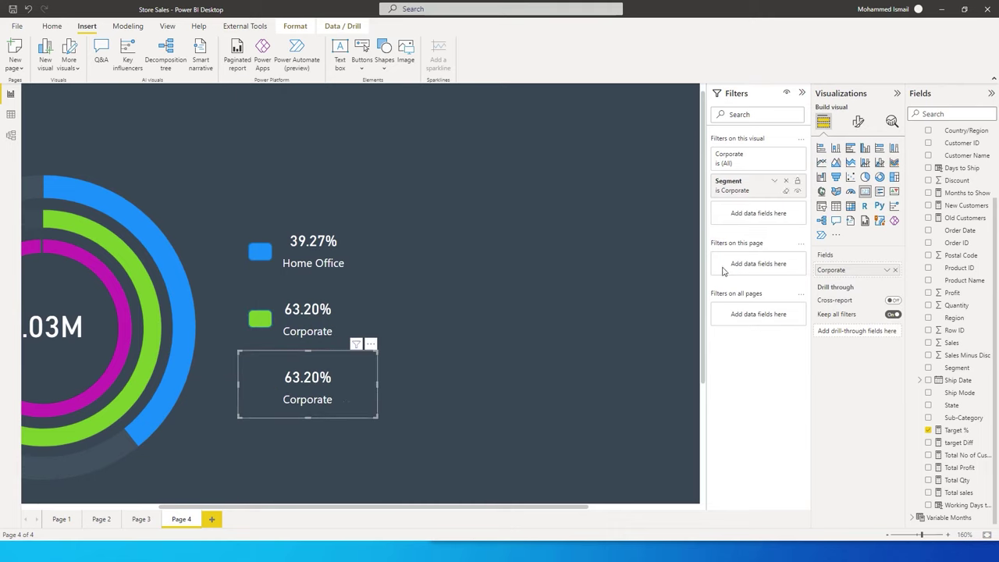
pyautogui.click(774, 181)
pyautogui.click(738, 257)
pyautogui.click(746, 268)
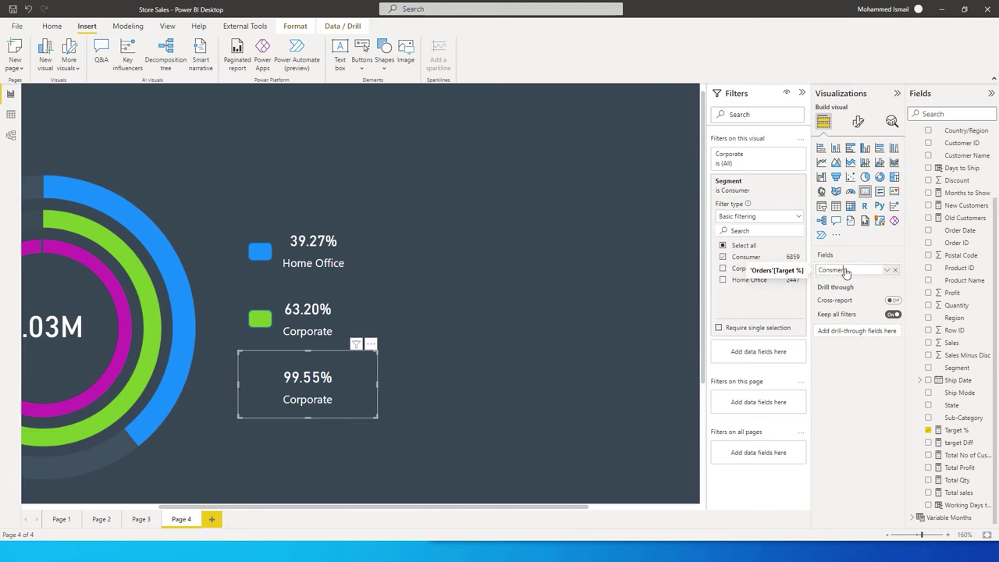
# Rename the third card's field label as Consumer
pyautogui.press('Return')
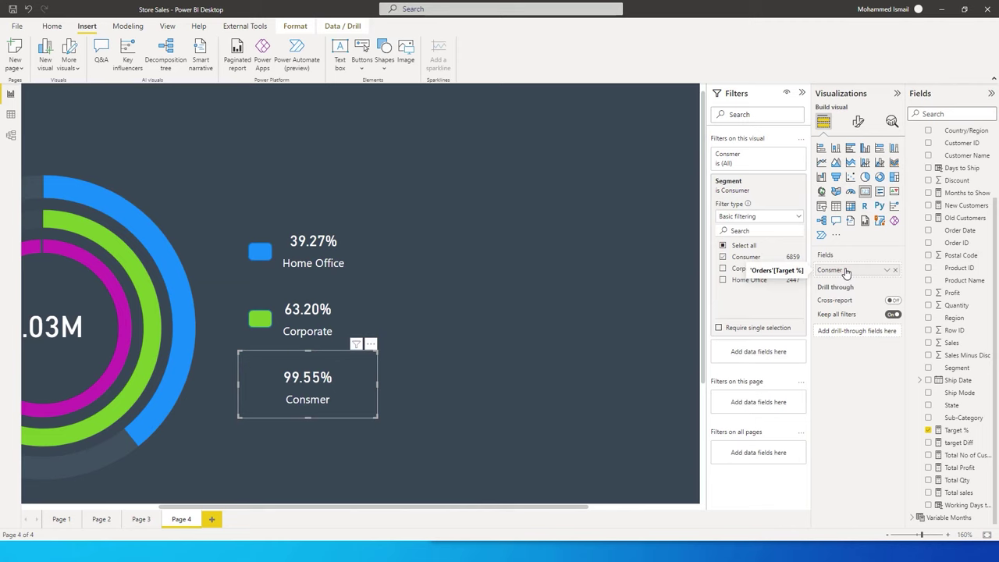
pyautogui.doubleClick(847, 272)
pyautogui.write('con')
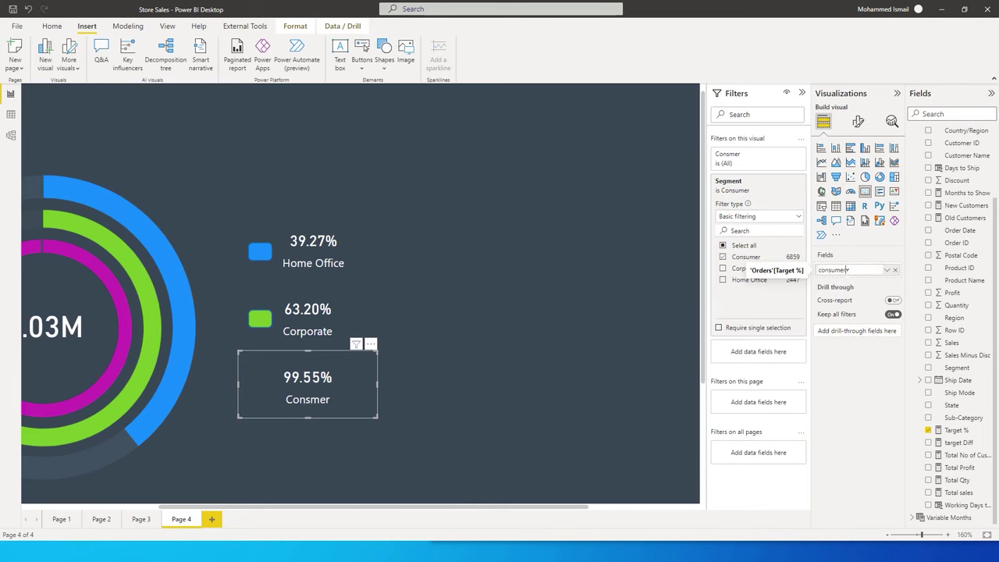
pyautogui.write('sumer')
pyautogui.press('Return')
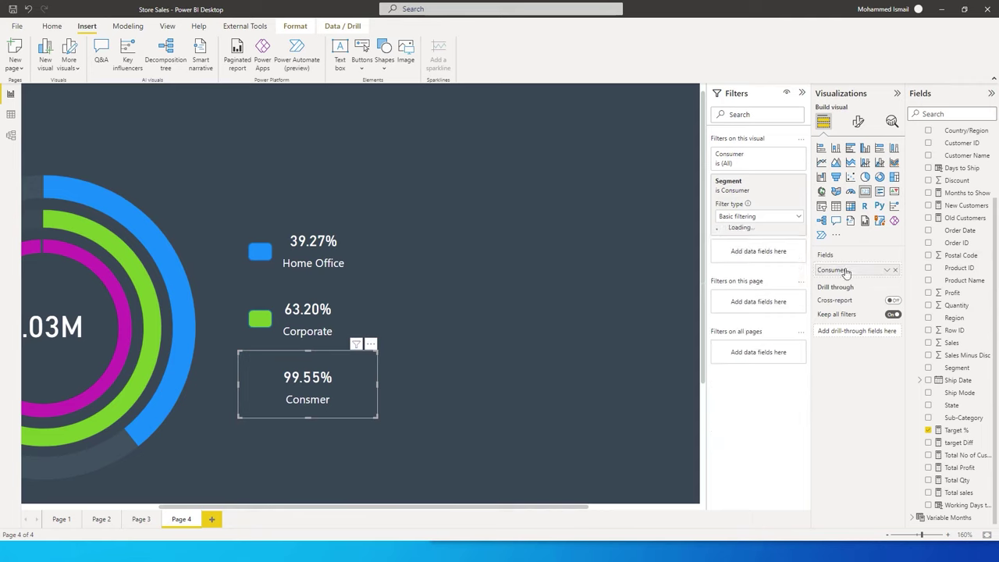
# Duplicate the small green rectangle, place the copy beside the Consumer card's text, and fill it with the inner donut's magenta
pyautogui.click(265, 324)
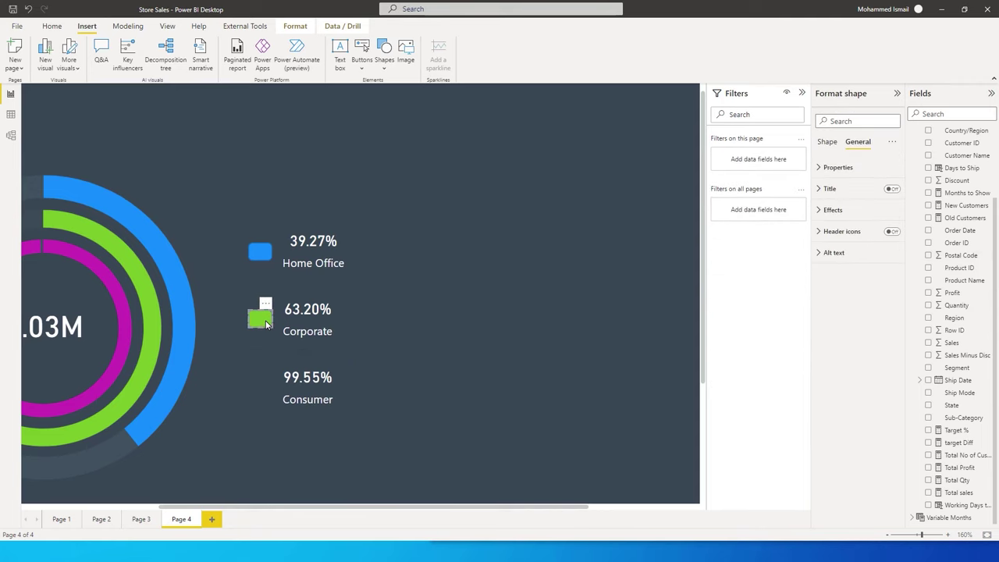
pyautogui.moveTo(265, 324); pyautogui.dragTo(264, 393)
pyautogui.click(827, 169)
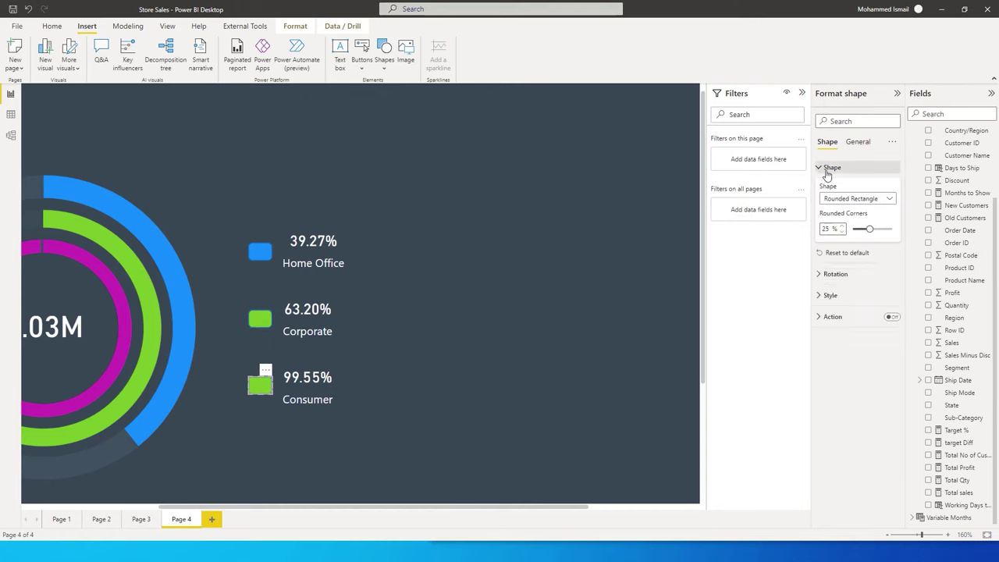
pyautogui.click(831, 278)
pyautogui.click(829, 275)
pyautogui.click(828, 298)
pyautogui.click(840, 343)
pyautogui.click(865, 491)
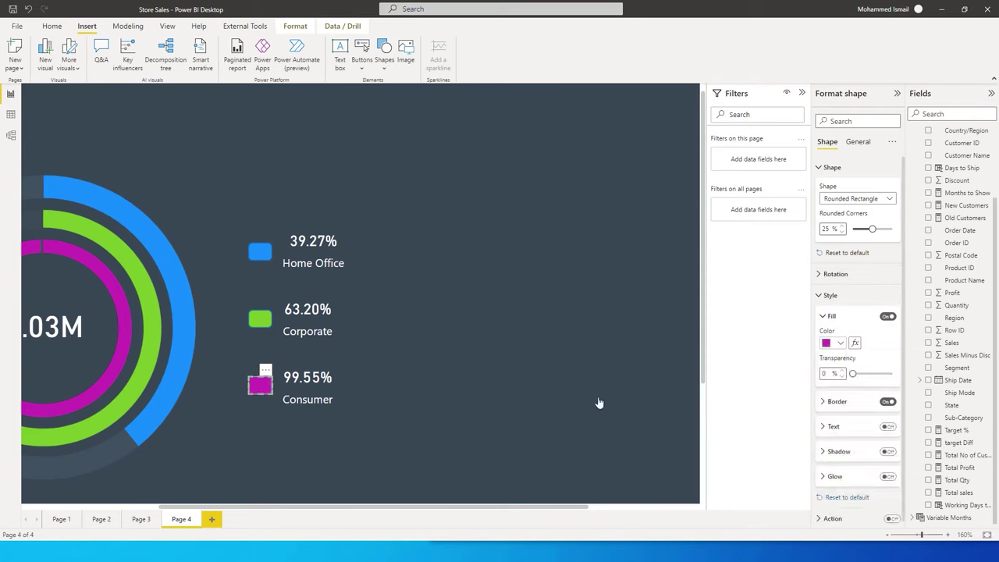
pyautogui.click(477, 360)
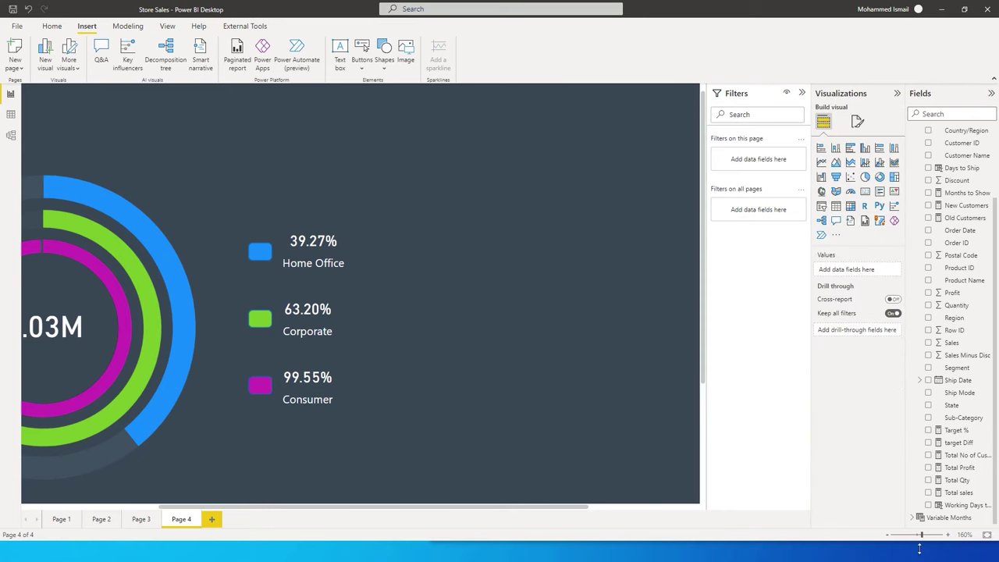
# Group the three percentage cards together with their colored rectangles
pyautogui.click(966, 536)
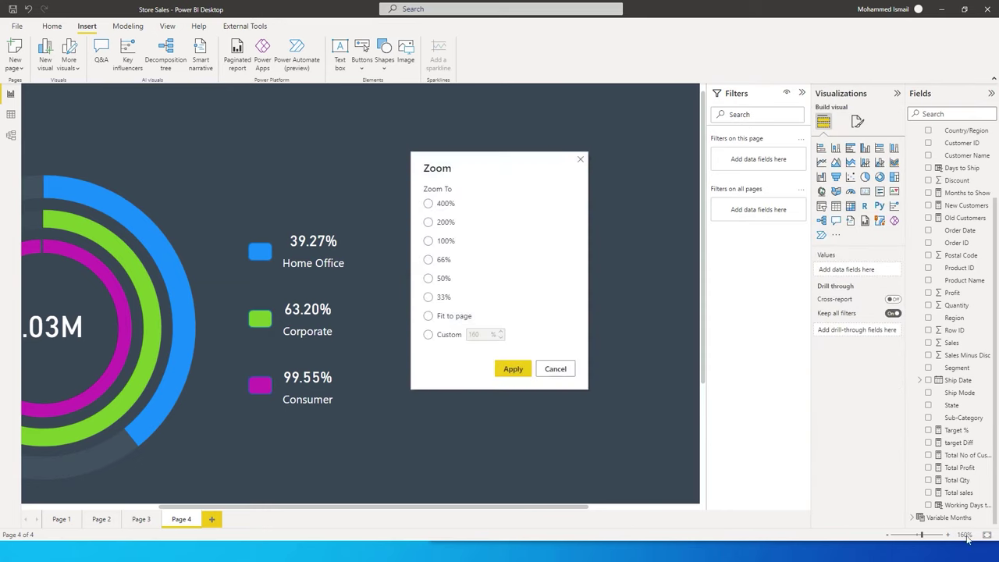
pyautogui.click(454, 316)
pyautogui.click(518, 370)
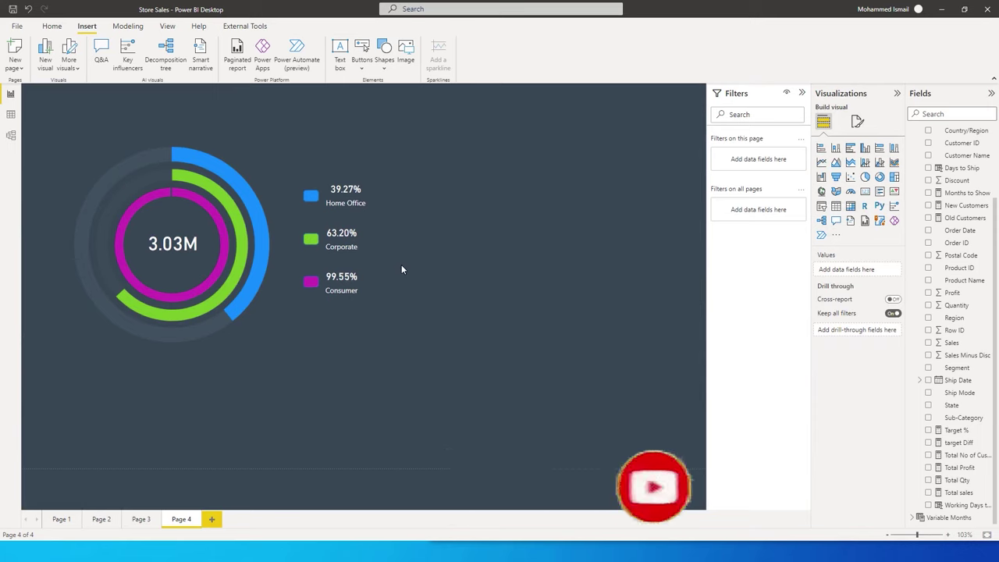
pyautogui.moveTo(422, 155); pyautogui.dragTo(288, 328)
pyautogui.click(441, 271)
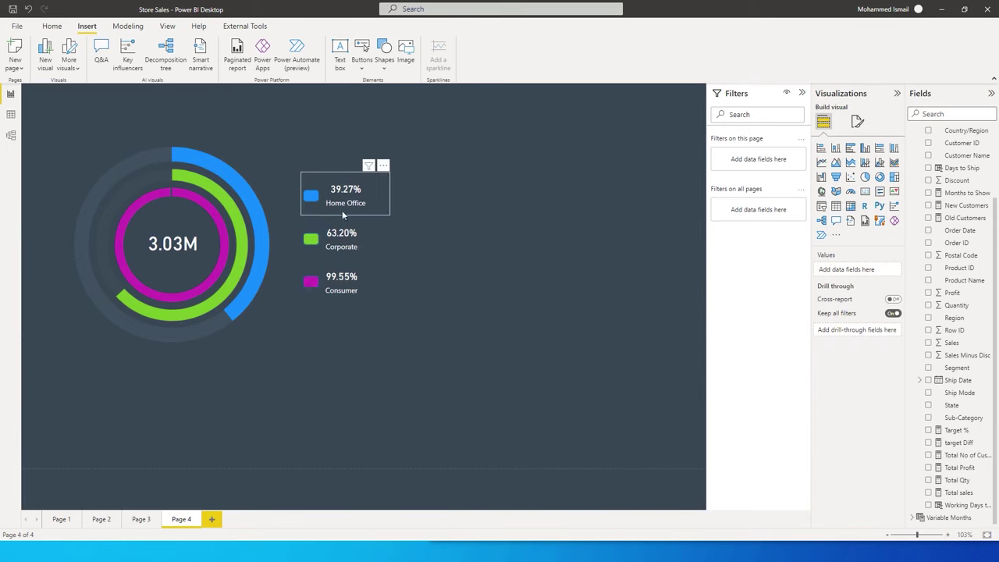
pyautogui.moveTo(446, 156); pyautogui.dragTo(285, 340)
pyautogui.rightClick(372, 295)
pyautogui.moveTo(391, 298)
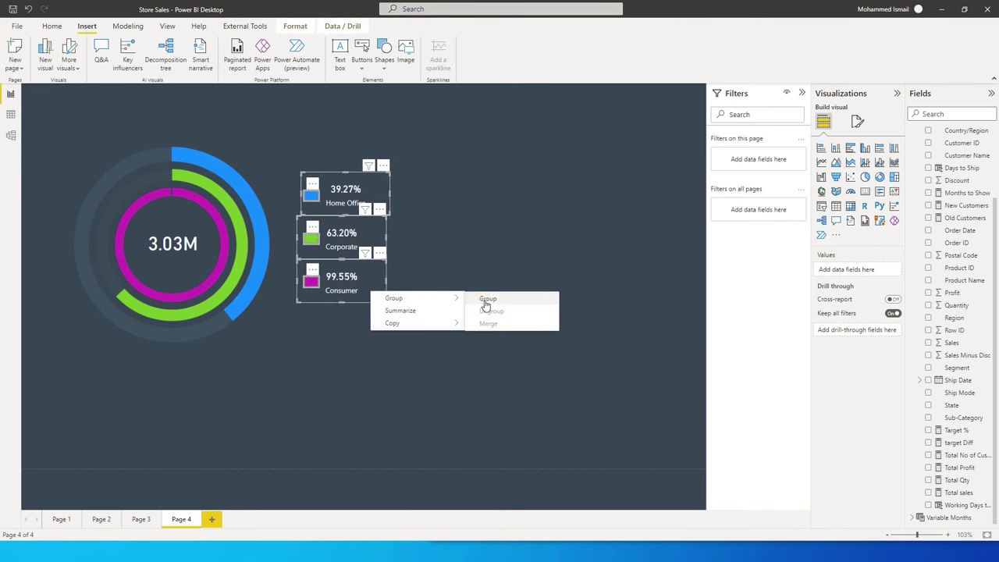
pyautogui.click(484, 301)
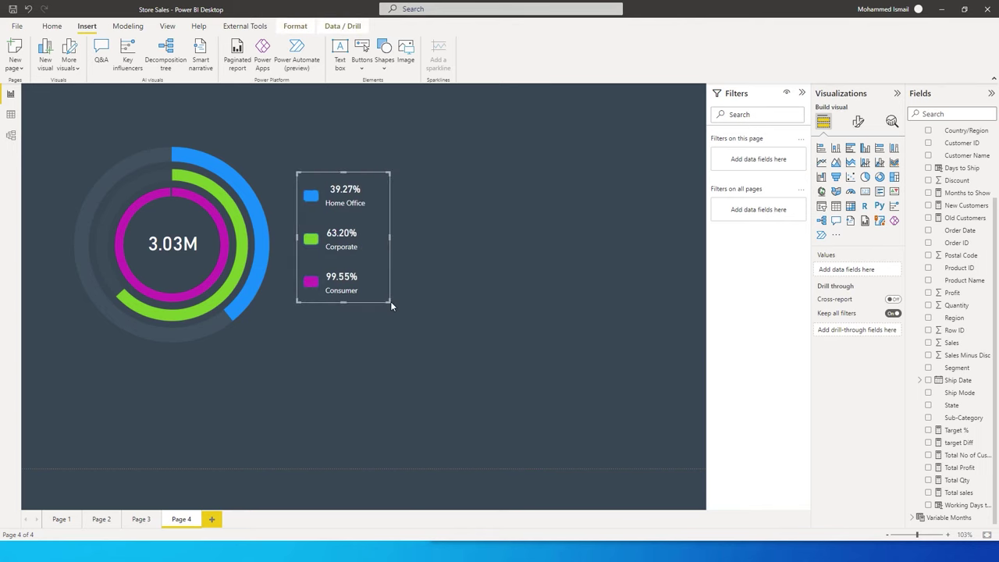
# Shrink the percentage card group and nudge it down and left, closer to the donut charts at their mid-height
pyautogui.moveTo(392, 303); pyautogui.dragTo(361, 270)
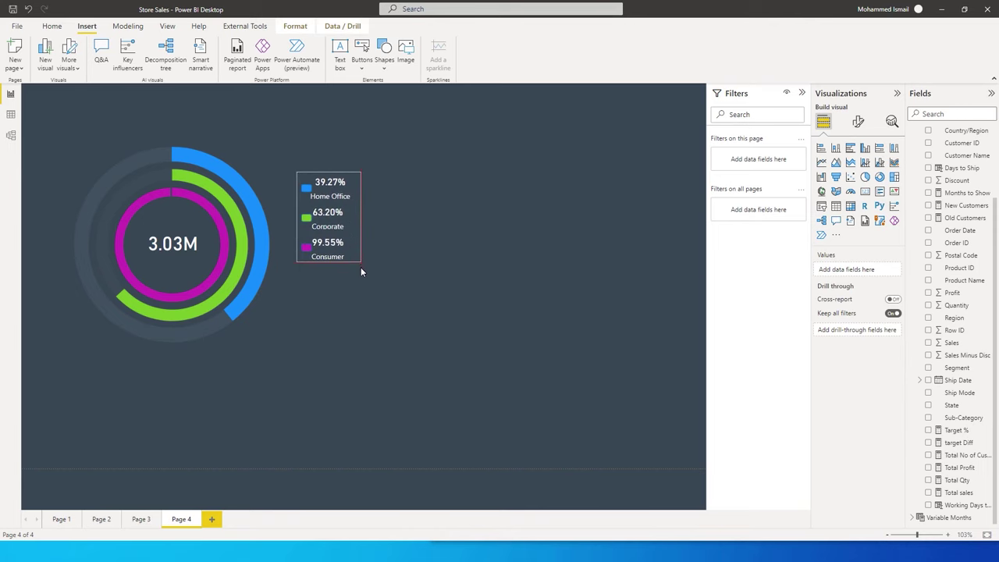
pyautogui.click(354, 259)
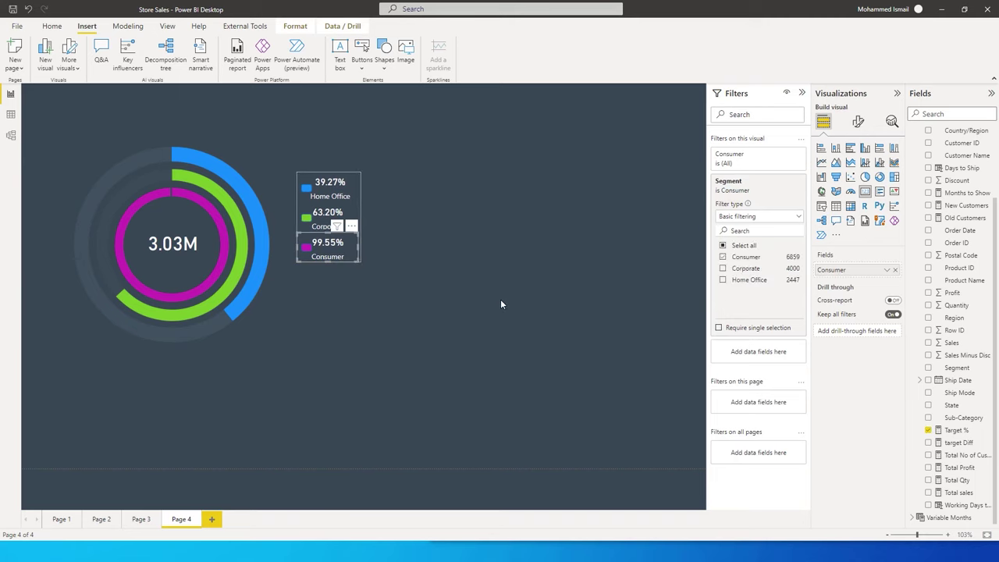
pyautogui.press('Escape')
pyautogui.press('Down')
pyautogui.press('Down')
pyautogui.press('Down')
pyautogui.press('Down')
pyautogui.press('Down')
pyautogui.press('Down')
pyautogui.press('Down')
pyautogui.press('Down')
pyautogui.press('Left')
pyautogui.press('Left')
pyautogui.press('Left')
pyautogui.press('Left')
pyautogui.press('Left')
pyautogui.press('Left')
pyautogui.press('Left')
pyautogui.press('Left')
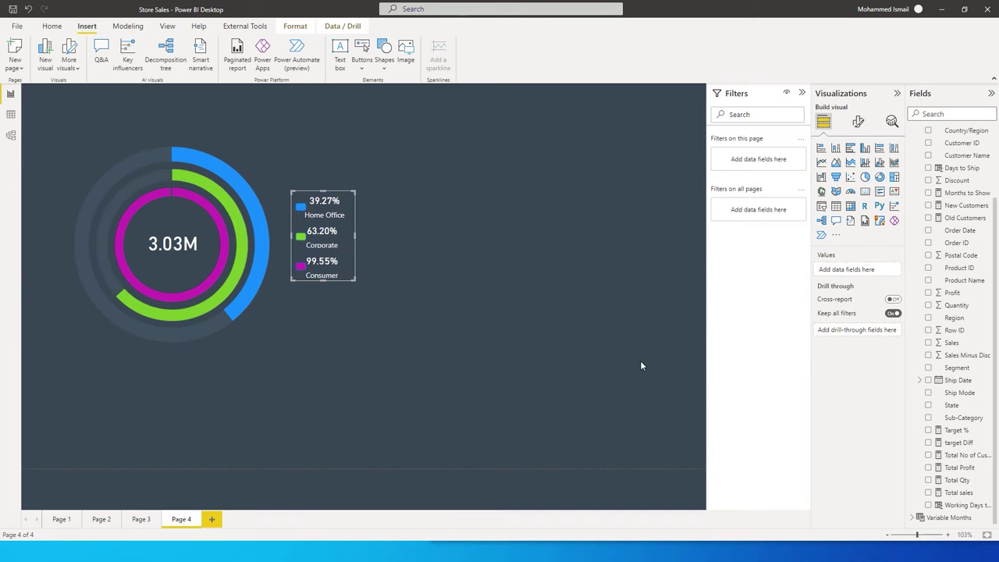
pyautogui.press('Down')
pyautogui.press('Down')
pyautogui.press('Down')
pyautogui.press('Down')
pyautogui.press('Down')
pyautogui.press('Down')
pyautogui.press('Down')
pyautogui.press('Down')
pyautogui.press('Left')
pyautogui.press('Left')
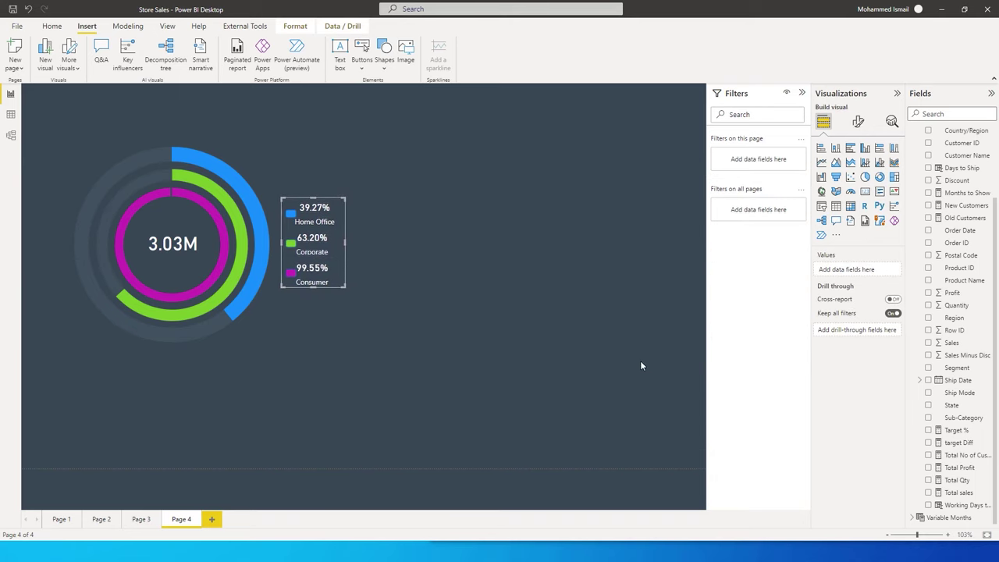
pyautogui.click(639, 241)
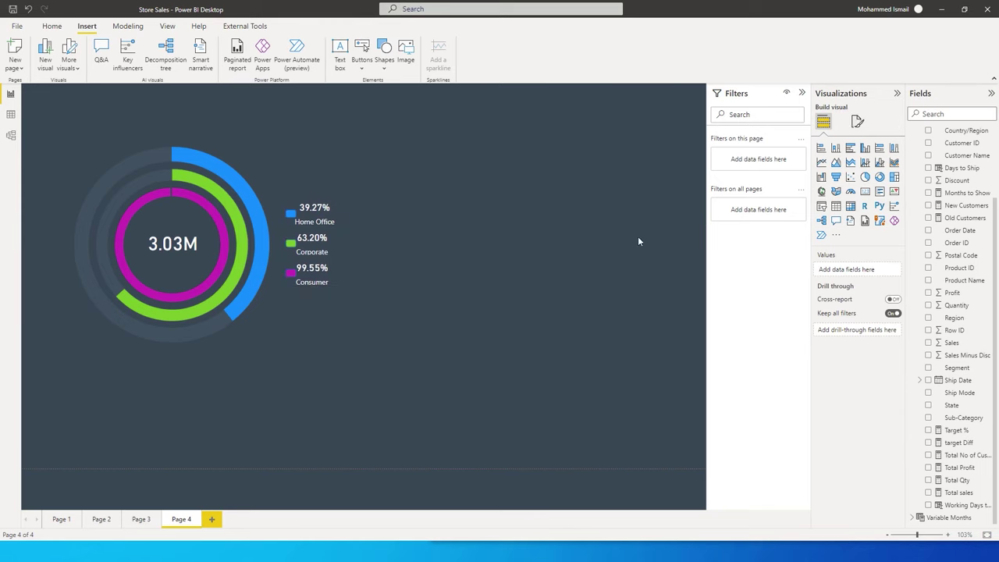